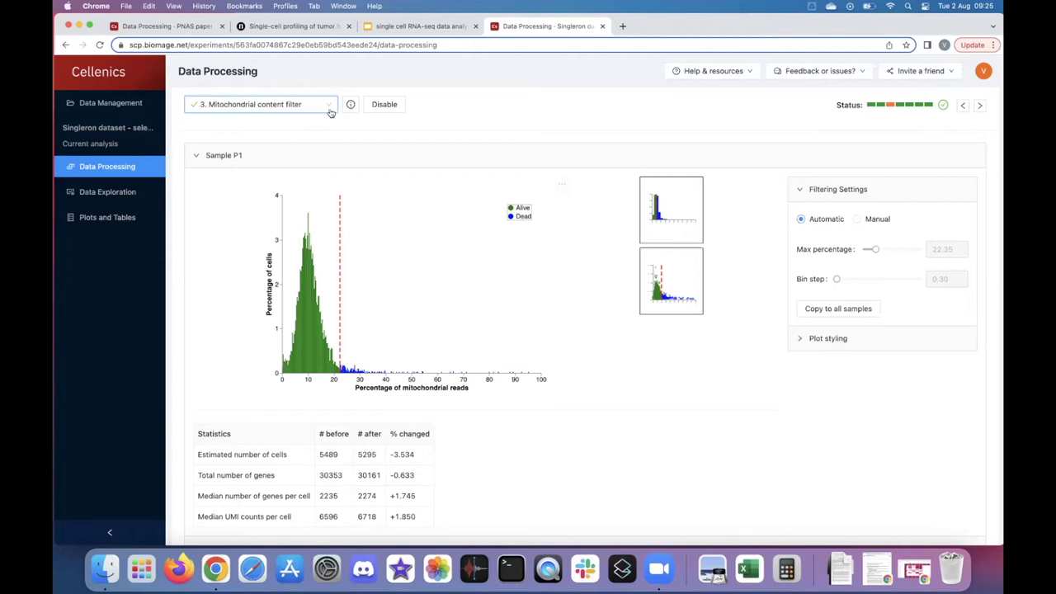
Examine the mitochondrial content filter, comparing the histogram and scatter plots for sample P1 and the cut-offs for the other samples.
click(330, 110)
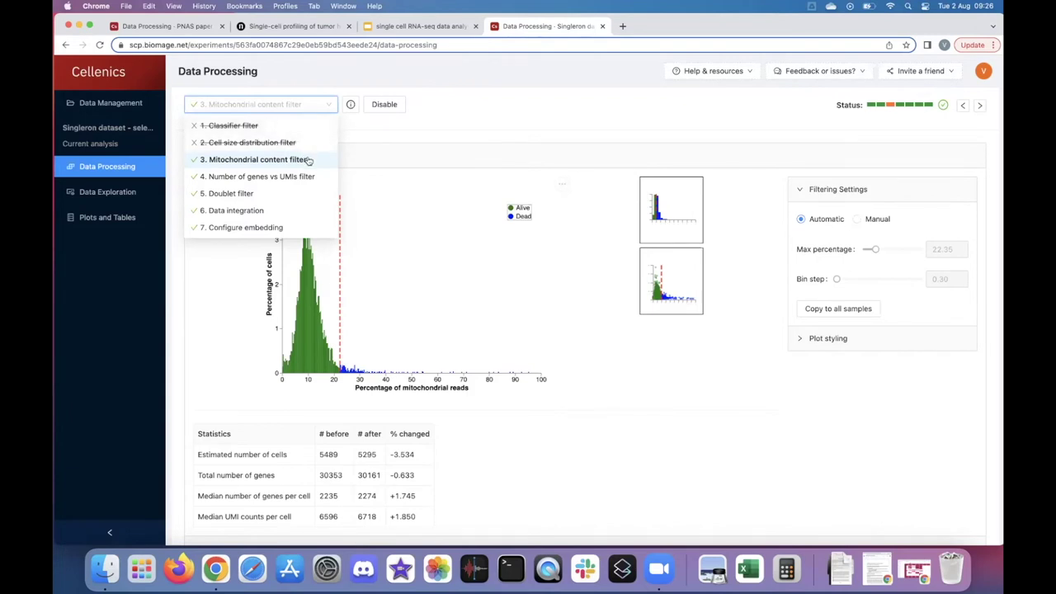
click(307, 160)
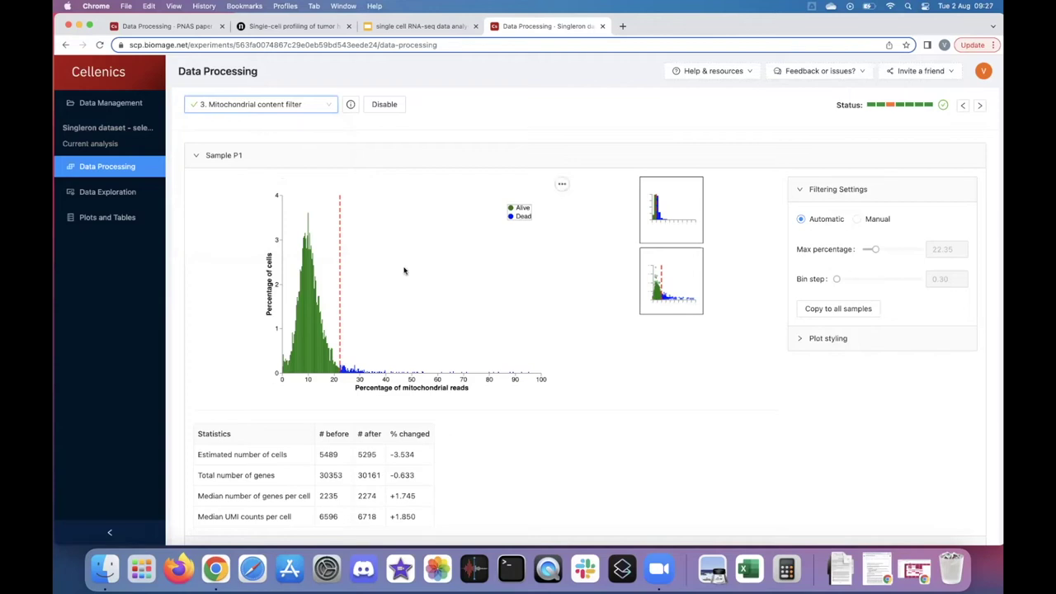
click(656, 284)
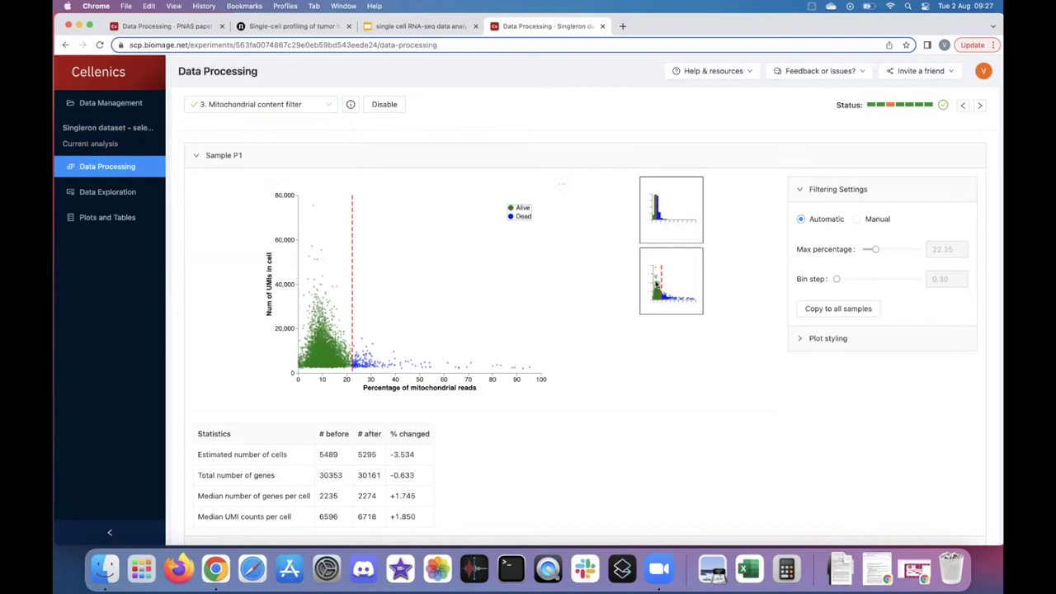
click(666, 224)
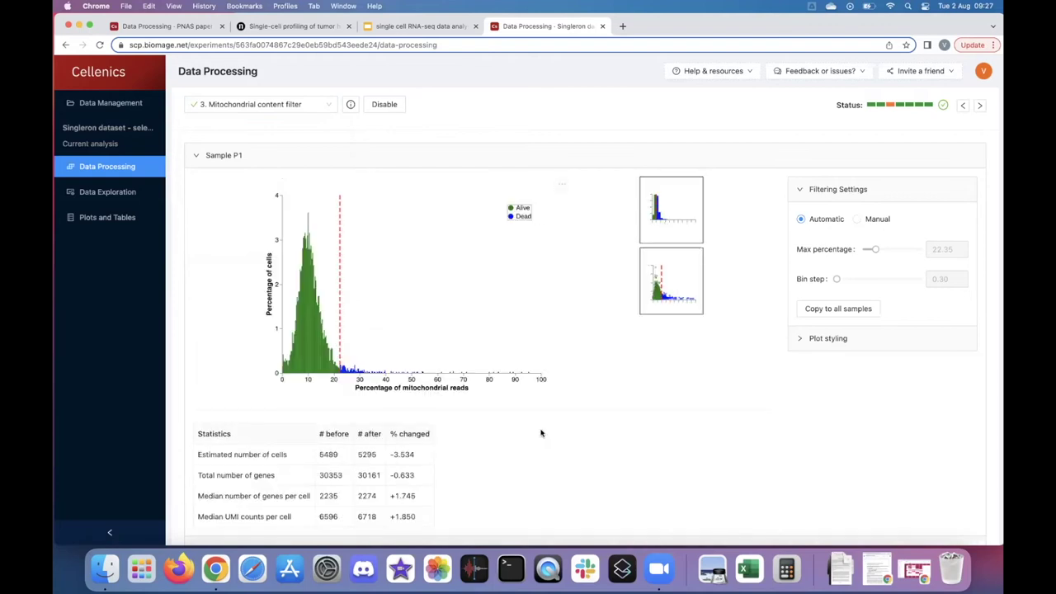
scroll(542, 433, down, 2)
scroll(542, 433, down, 10)
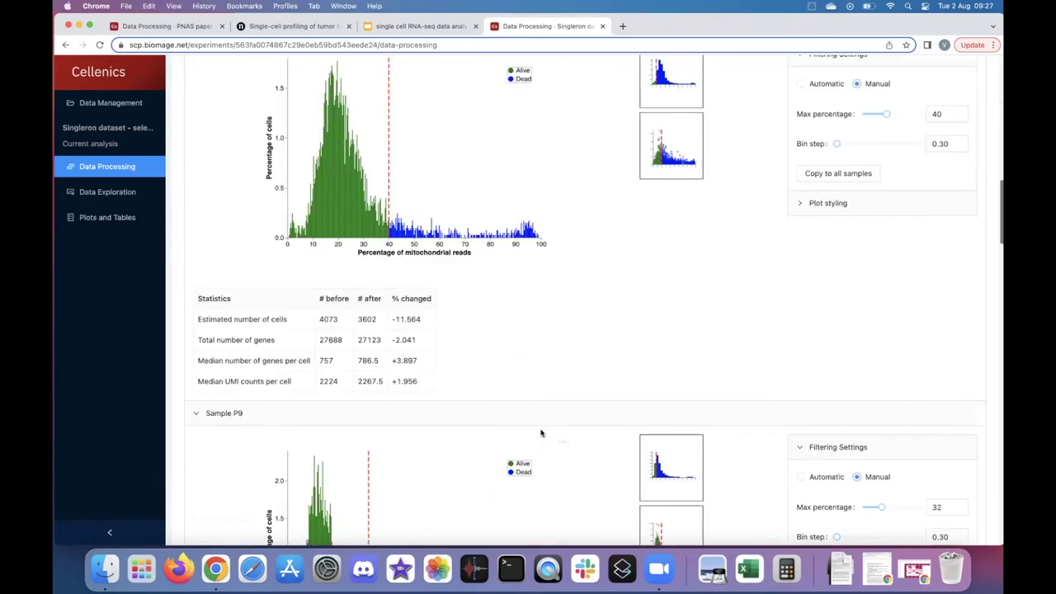
scroll(541, 432, up, 2)
scroll(542, 433, up, 10)
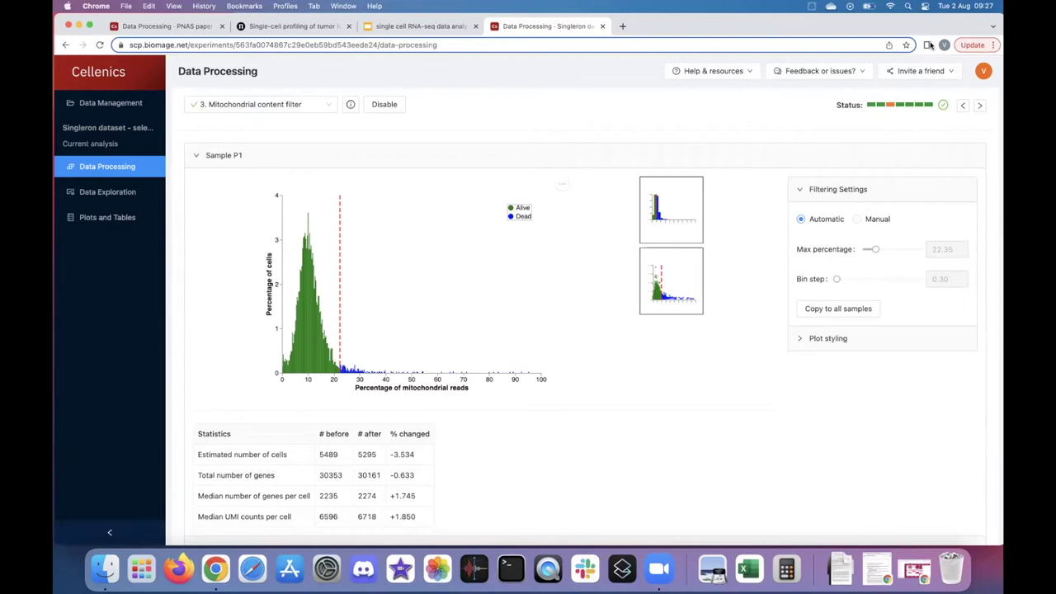
click(858, 219)
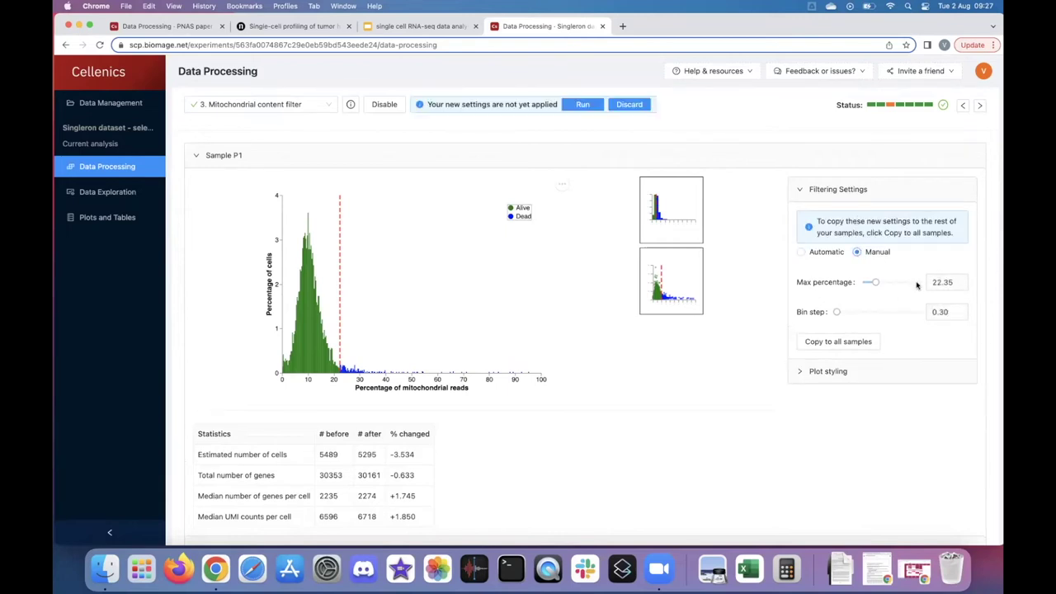
mouse_move(885, 283)
mouse_down()
mouse_move(895, 284)
mouse_move(875, 283)
mouse_move(896, 284)
mouse_move(879, 285)
mouse_up()
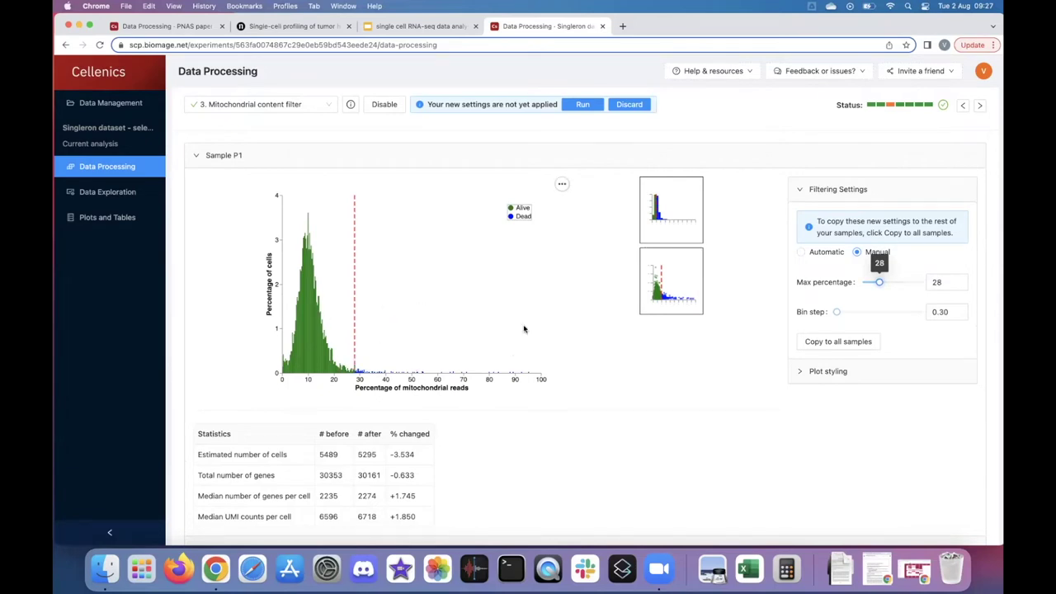
click(631, 105)
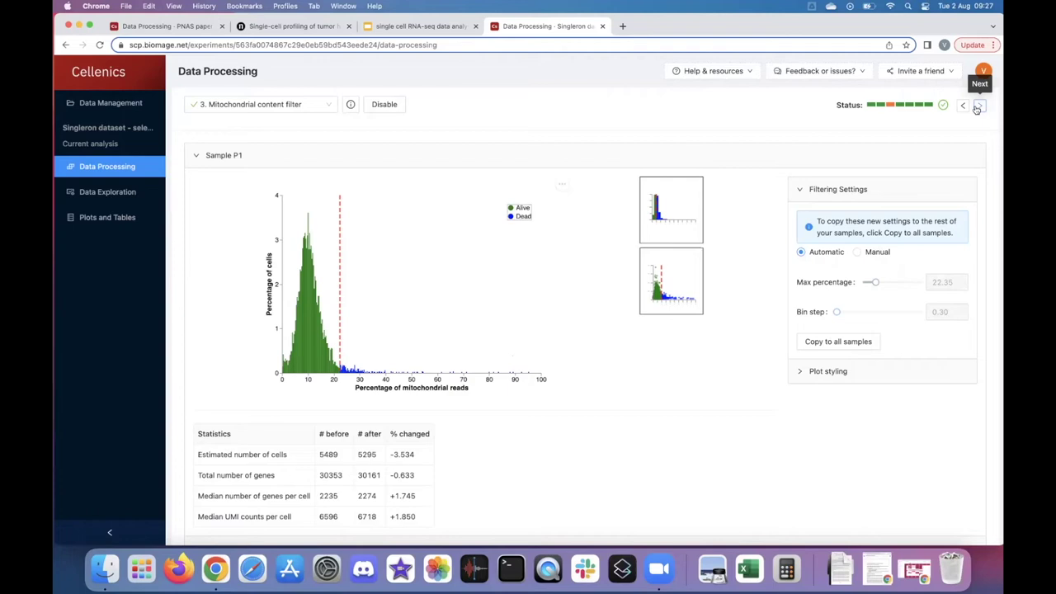
Advance through the number of genes vs UMIs filter to the doublet filter and review the doublet probability plots across samples.
click(978, 106)
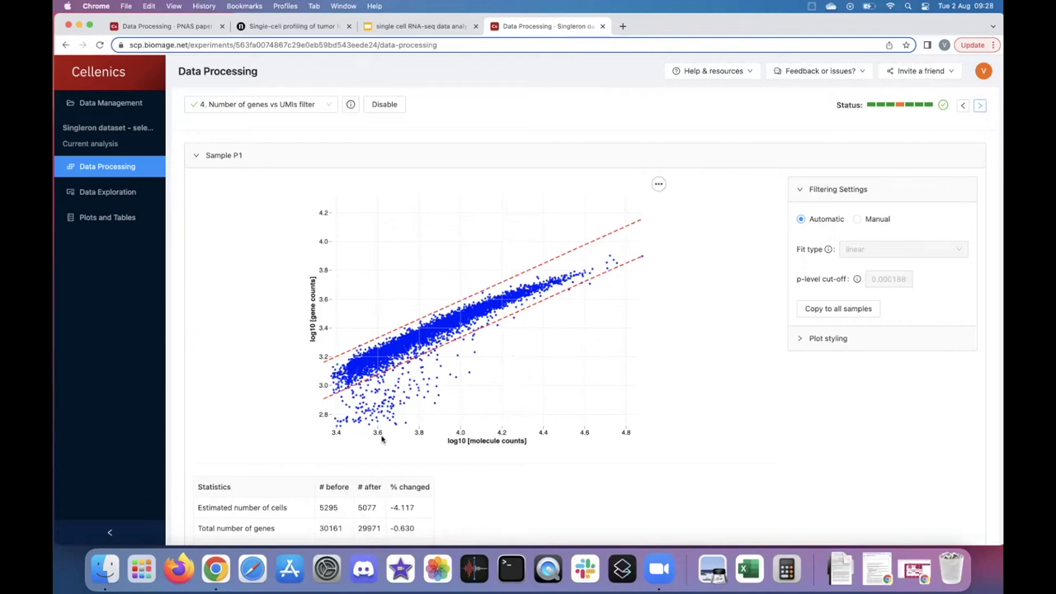
click(981, 107)
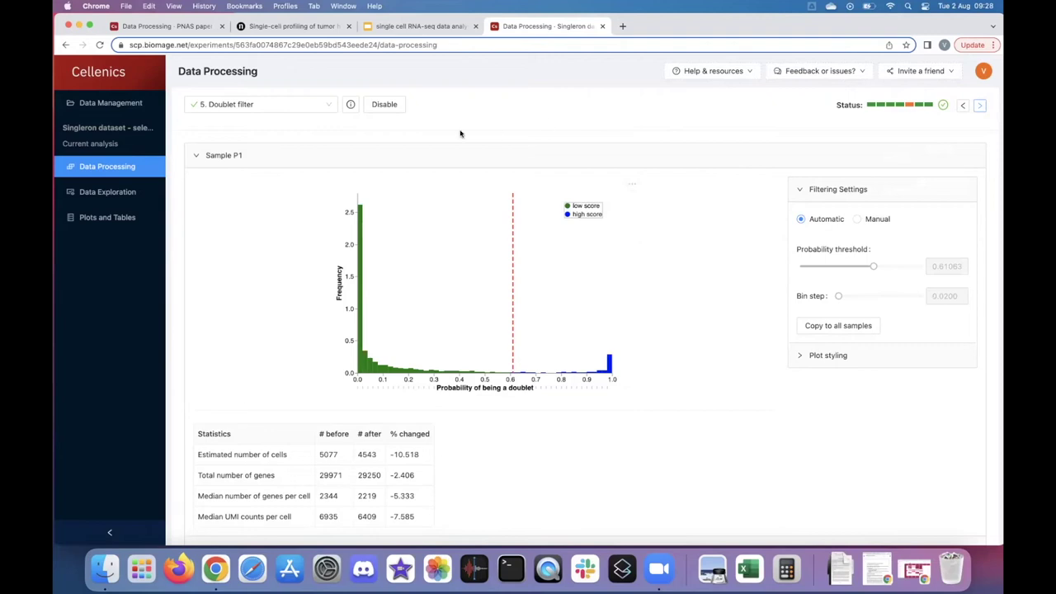
mouse_move(350, 105)
scroll(646, 384, down, 5)
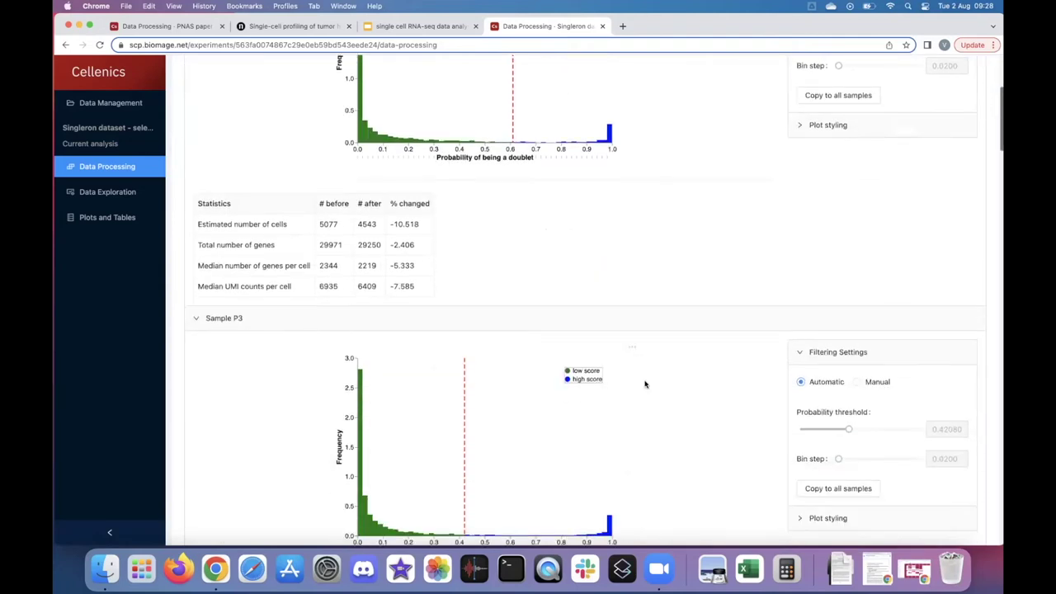
scroll(470, 438, down, 3)
scroll(469, 438, up, 5)
scroll(469, 438, up, 4)
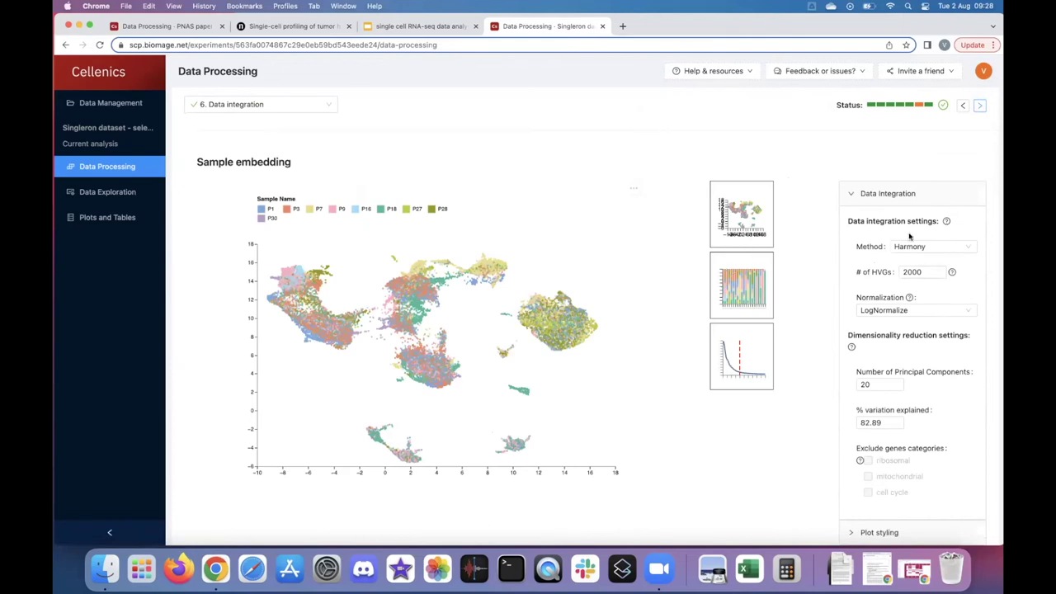
Review the available data integration methods, keeping Harmony, and view the frequency plot and the elbow plot.
click(930, 250)
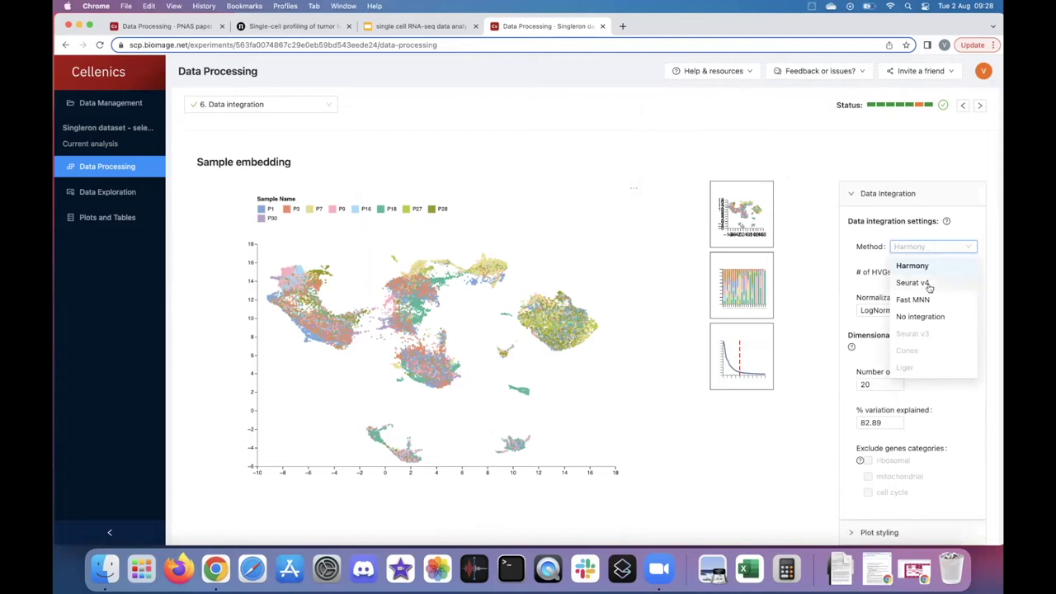
click(939, 163)
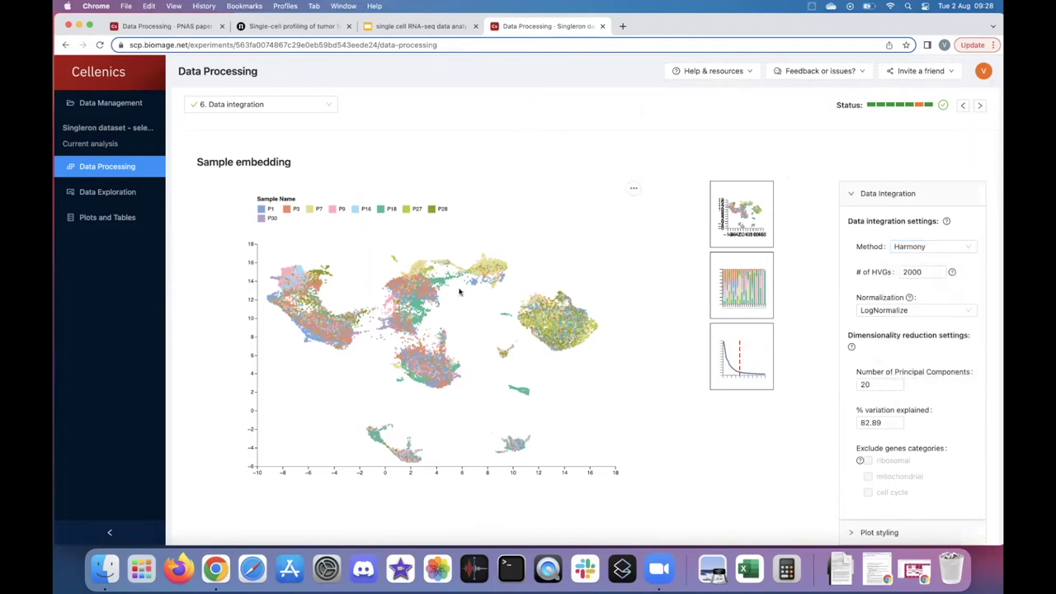
click(734, 286)
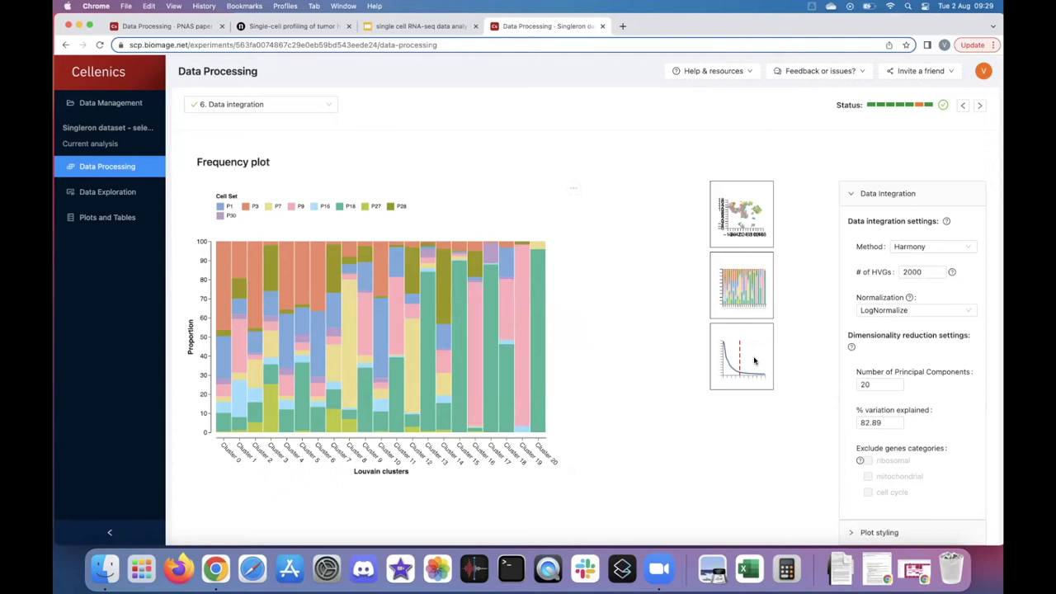
click(753, 361)
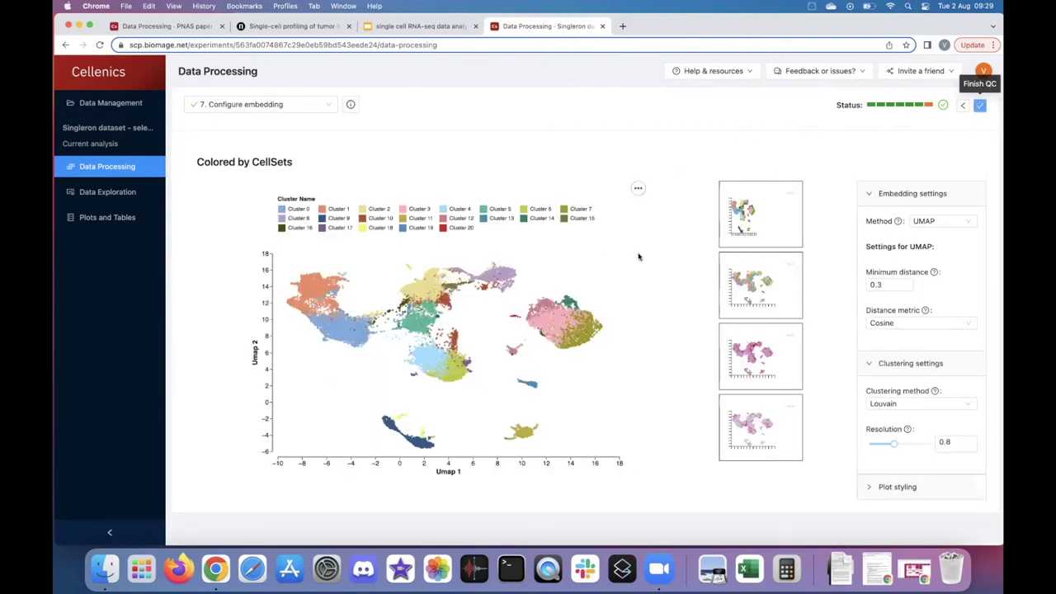
Review the embedding method options, keeping UMAP, and check the clustering resolution setting.
click(940, 224)
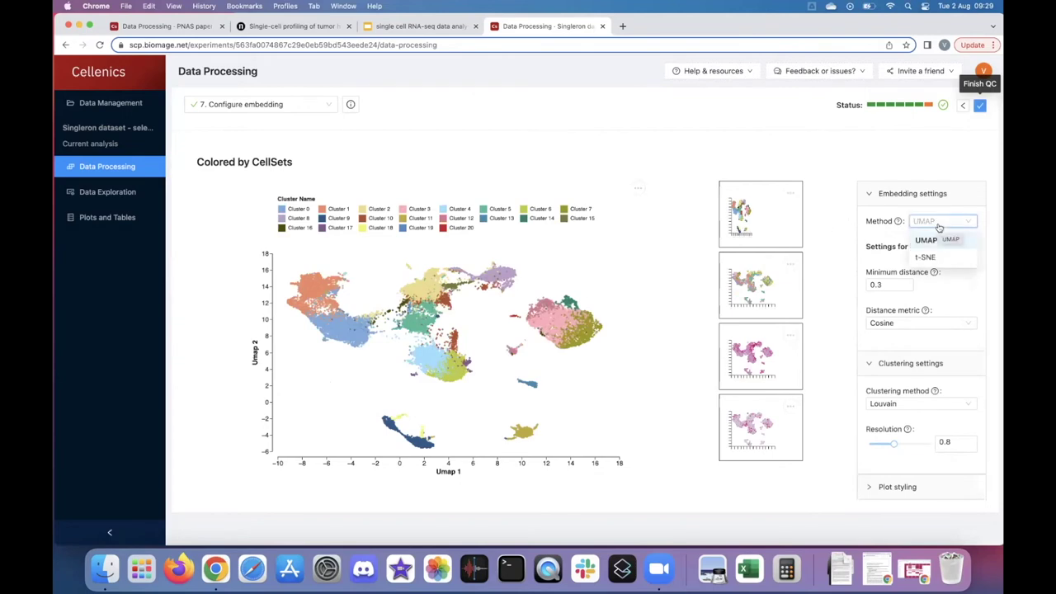
click(932, 239)
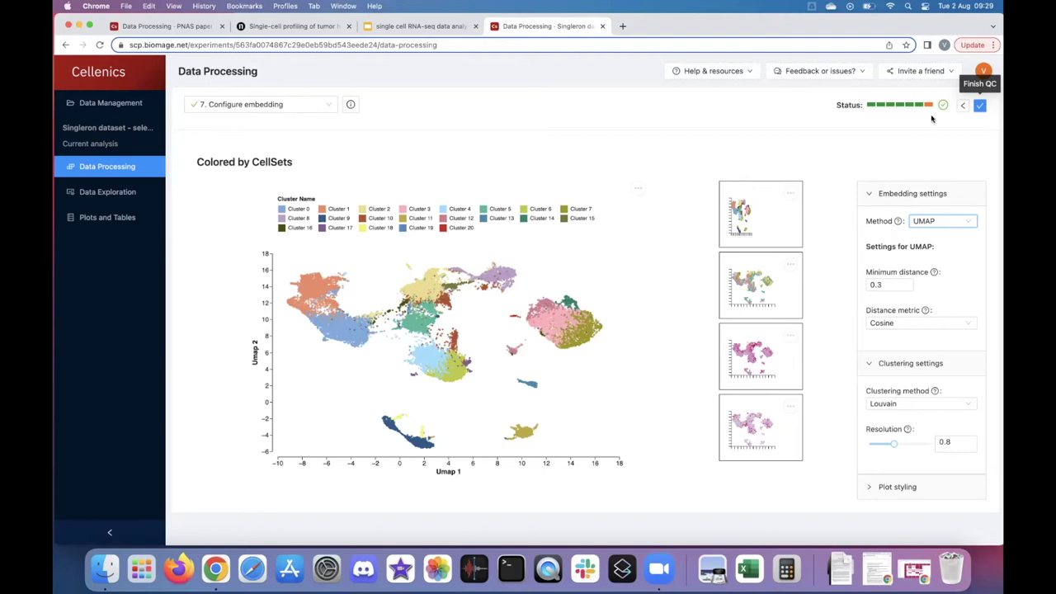
mouse_move(891, 449)
Open Data Exploration and color the UMAP by IGHA1 expression.
click(111, 194)
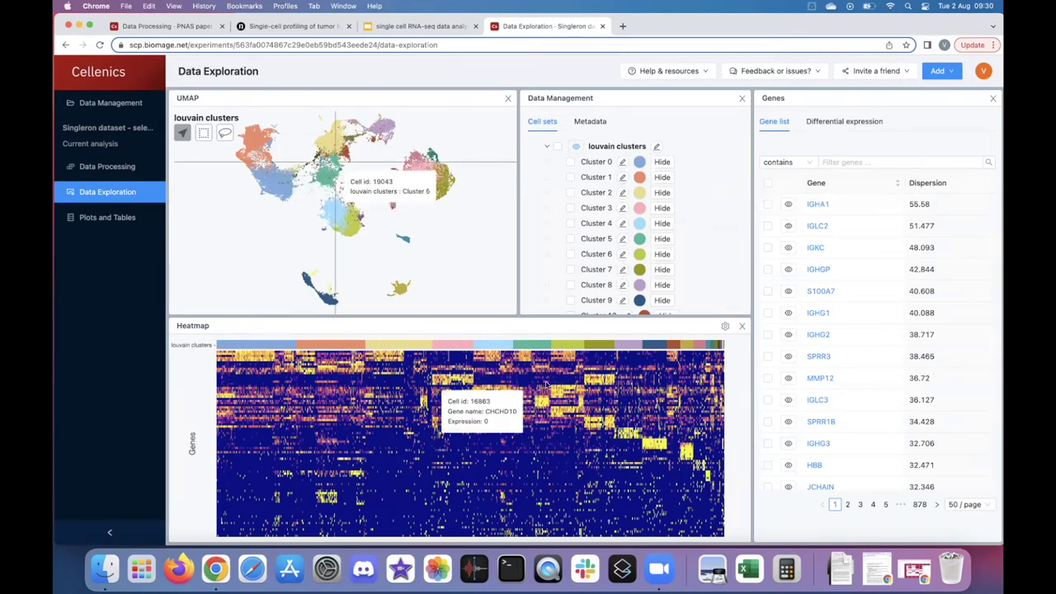
click(787, 205)
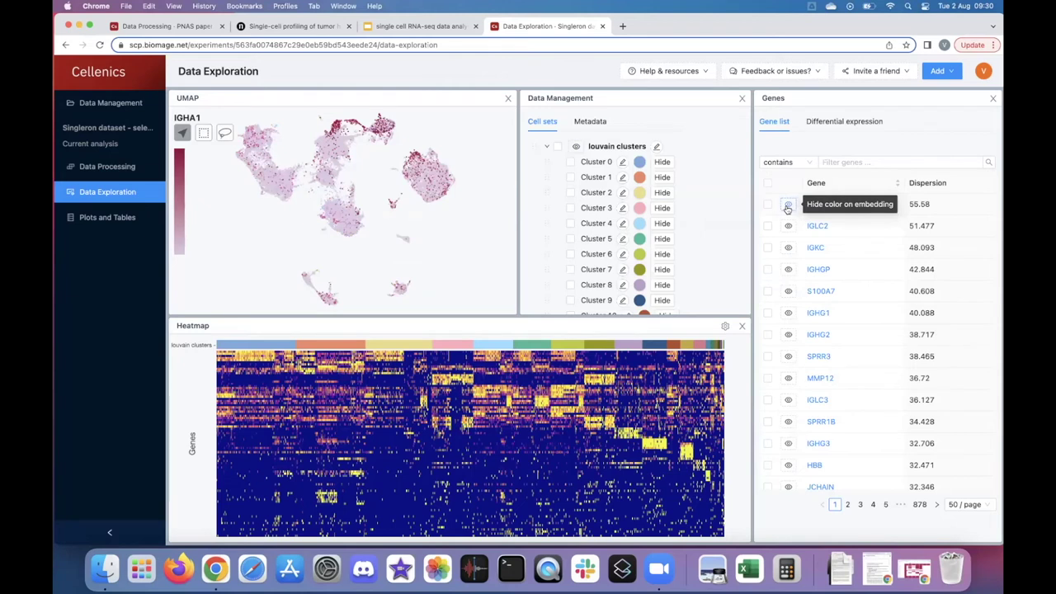
Color the UMAP by the Samples metadata, and then by Cancer_type.
click(588, 122)
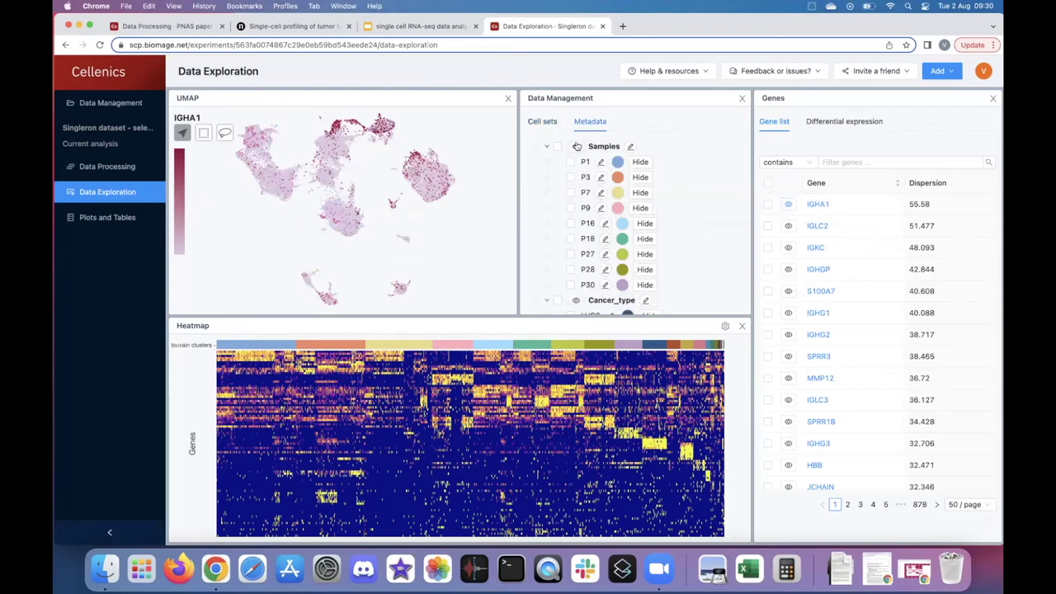
click(577, 147)
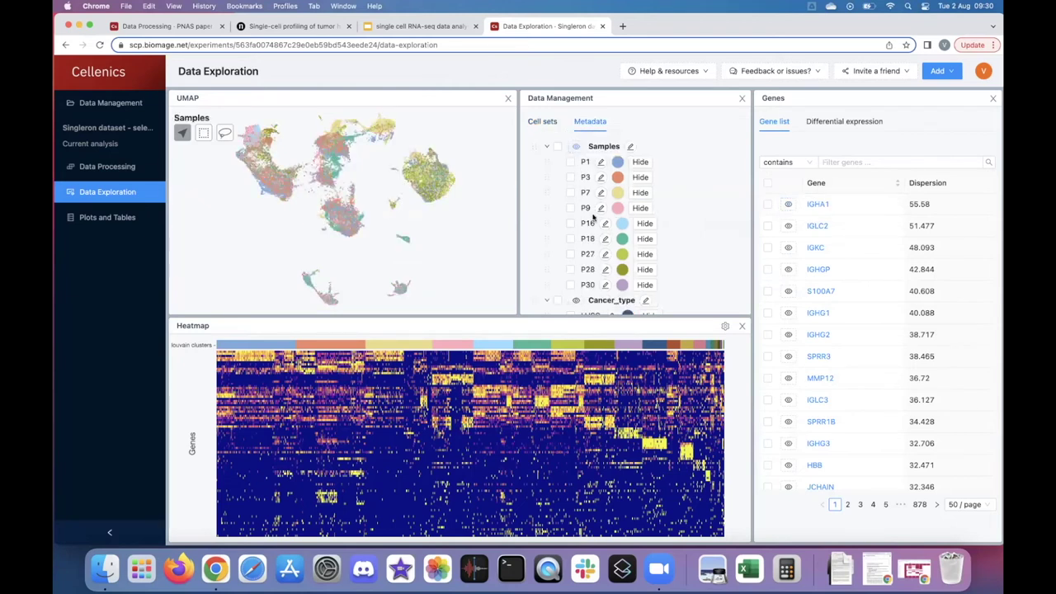
scroll(593, 217, down, 1)
click(576, 261)
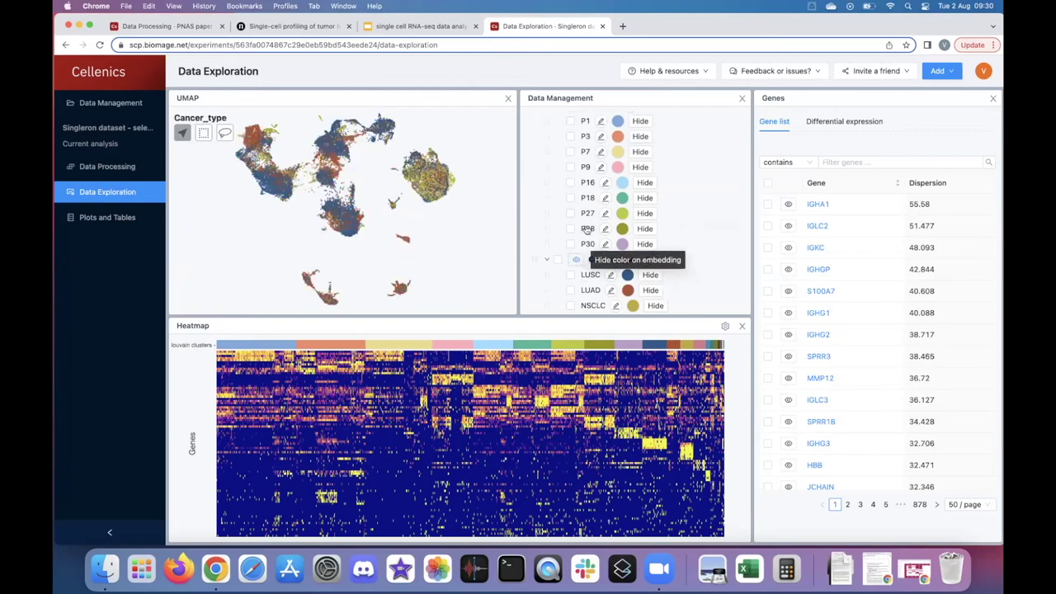
Return to the cell sets and color the UMAP by louvain clusters.
scroll(588, 231, up, 2)
click(542, 122)
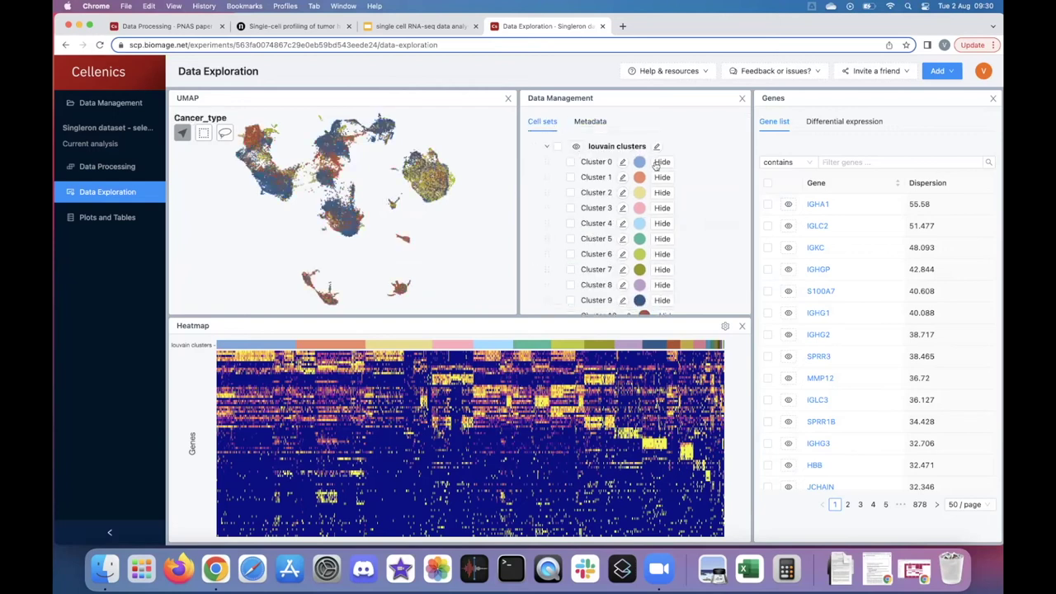
click(575, 145)
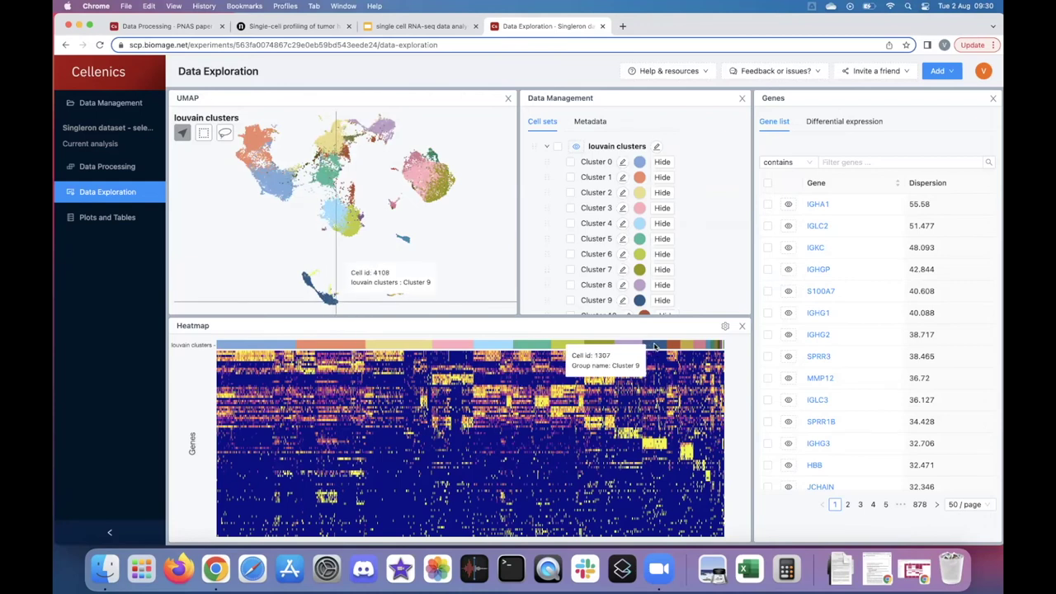
Zoom into the heatmap around Cluster 9 and inspect the expression of individual genes such as COL1A1.
scroll(656, 449, up, 3)
scroll(656, 449, up, 3)
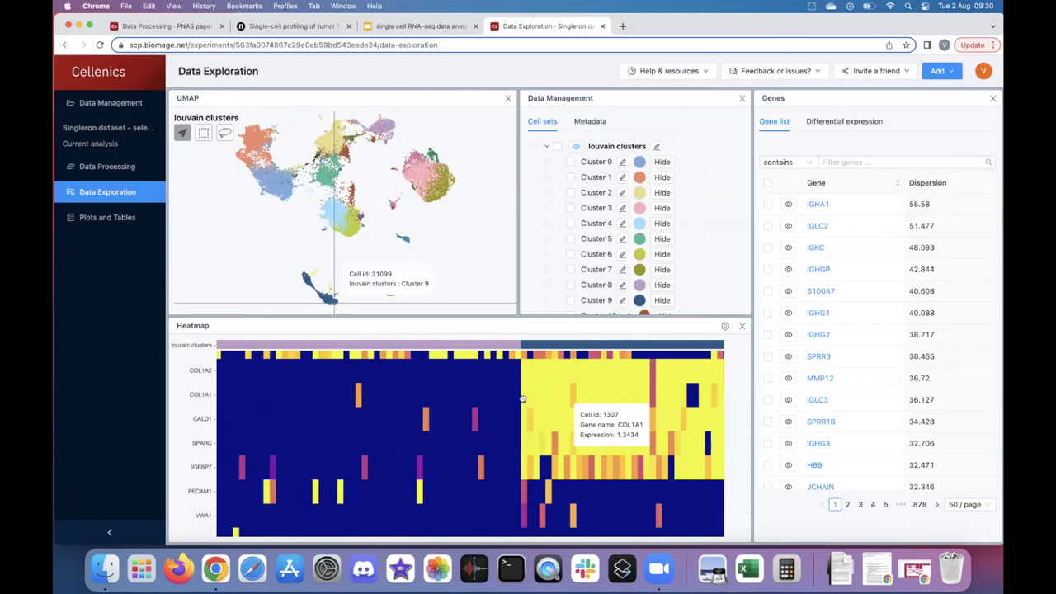
drag(522, 399, 383, 417)
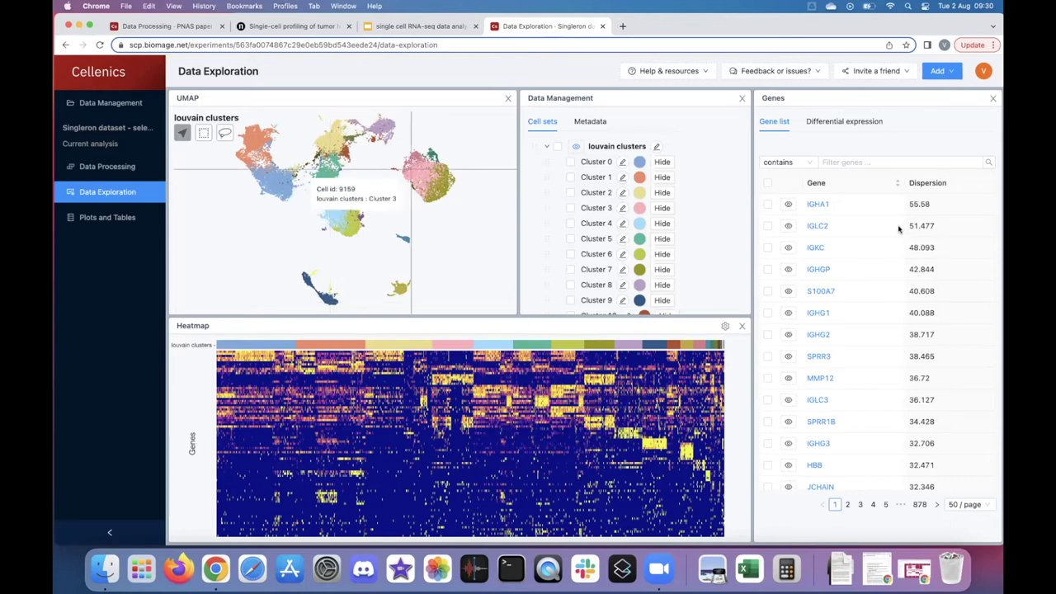
Filter the gene list for "cd2" and color the UMAP by CD2 expression.
click(848, 164)
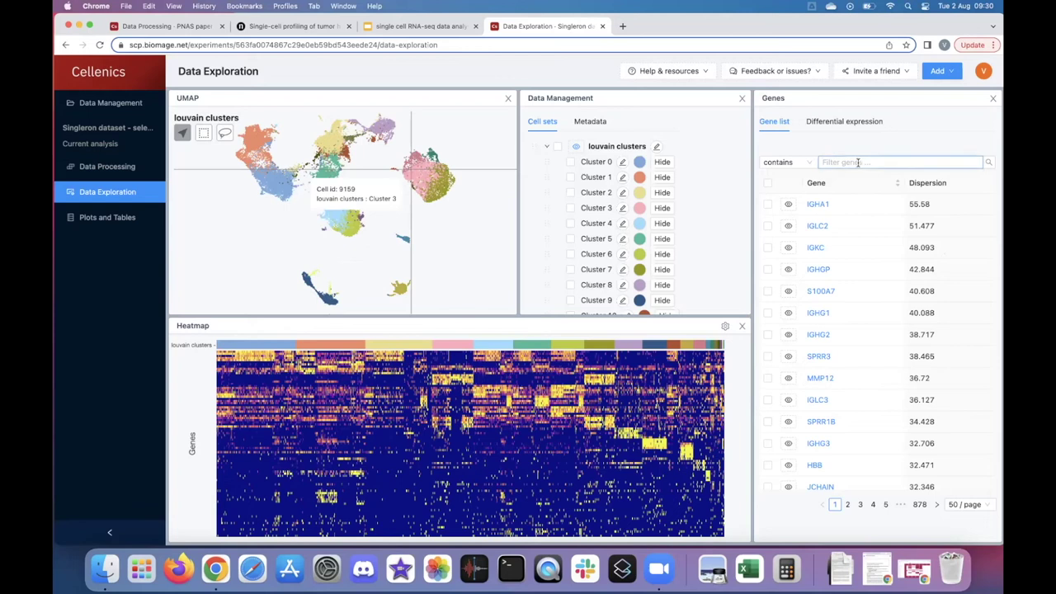
text(cd2)
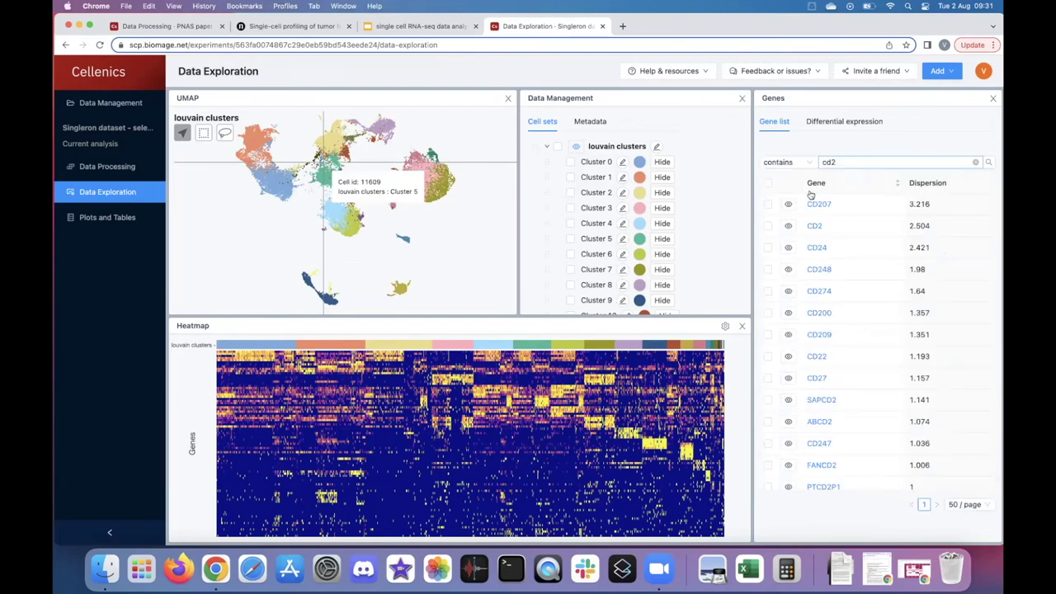
click(789, 225)
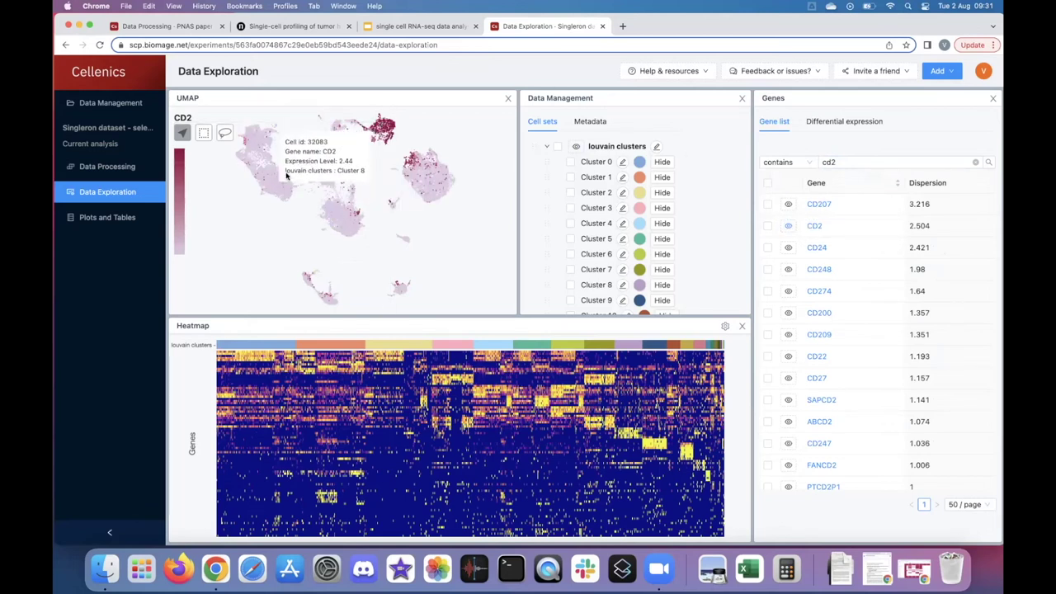
click(224, 135)
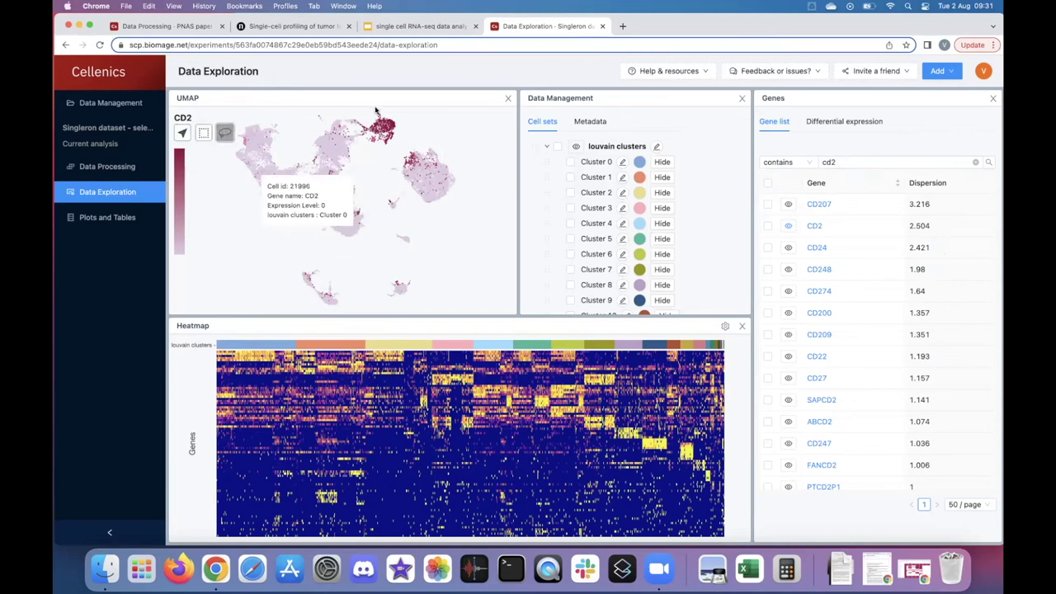
double_click(183, 118)
click(182, 132)
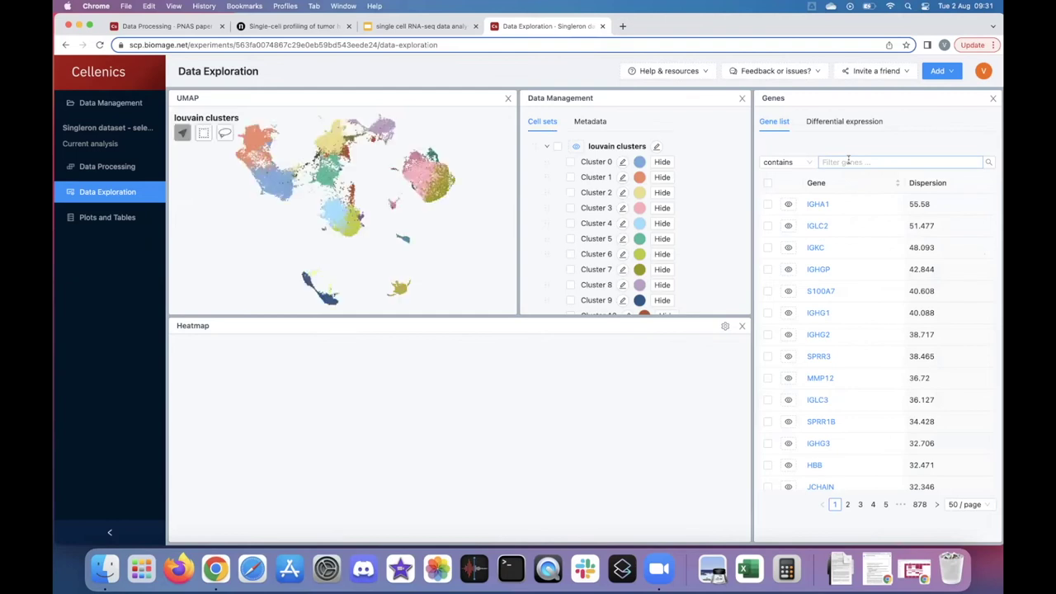
Filter the reset gene list for "cd2" again and show CD2 expression on the UMAP.
click(848, 162)
text(cd2)
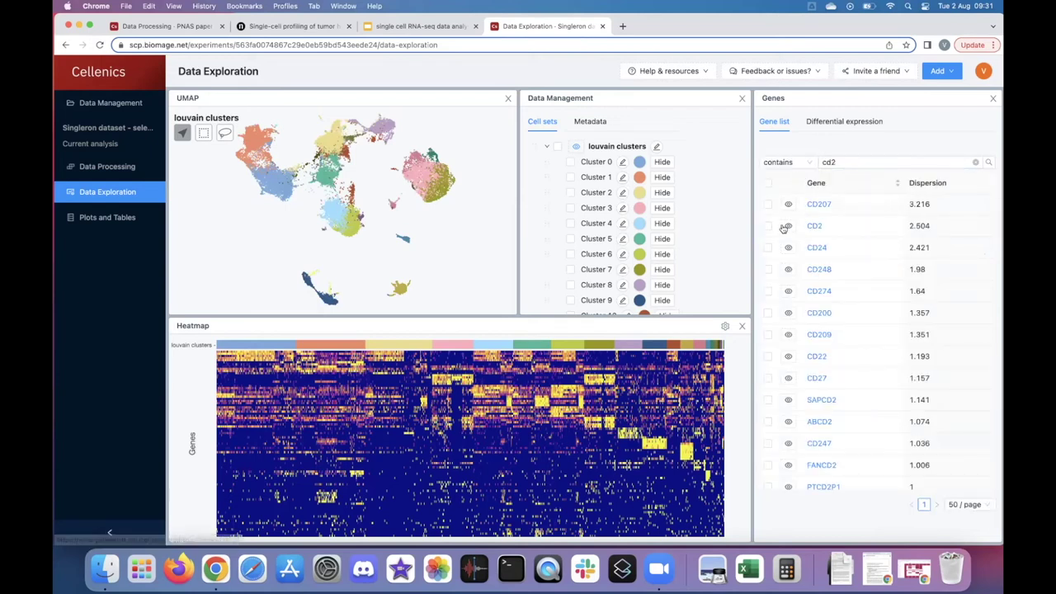
click(786, 226)
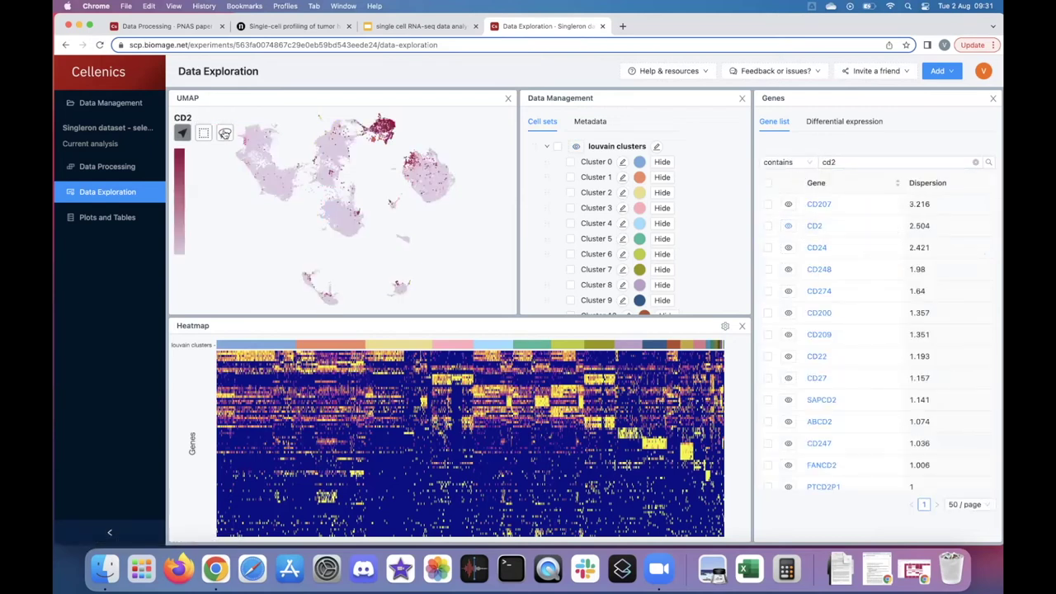
Lasso the island of cells with high CD2 expression on the UMAP and save it as a cell set named "T cells".
click(224, 134)
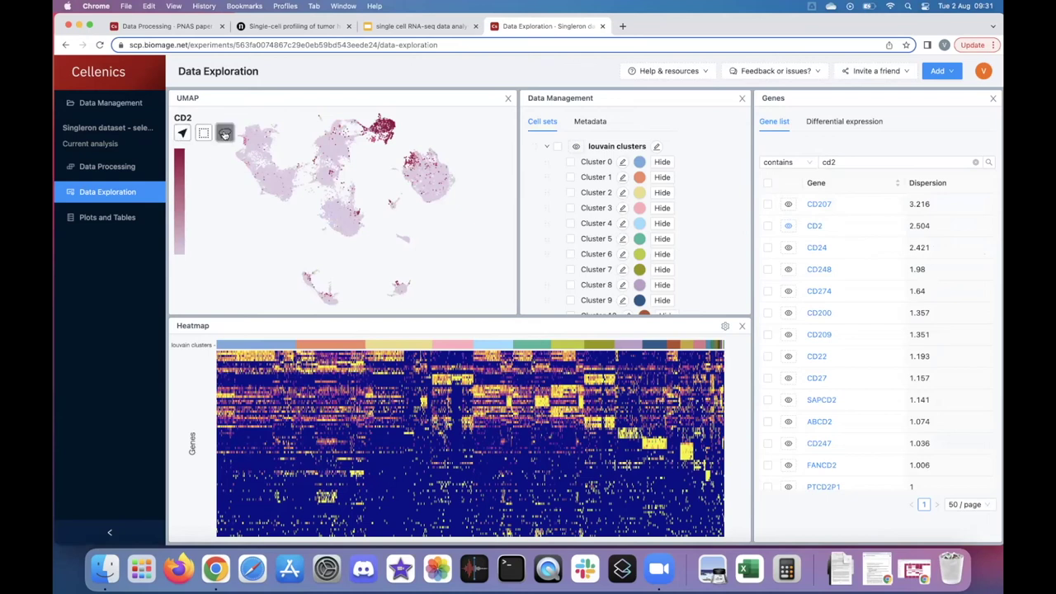
double_click(363, 122)
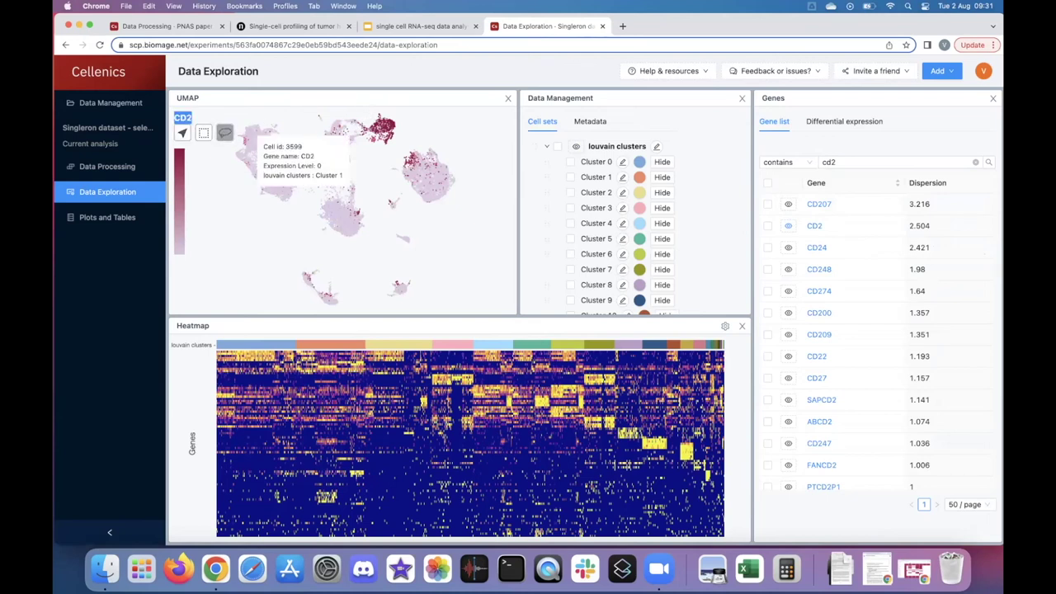
mouse_move(363, 140)
mouse_down()
mouse_move(397, 144)
mouse_move(386, 111)
mouse_move(363, 116)
mouse_move(366, 147)
mouse_move(381, 150)
mouse_up()
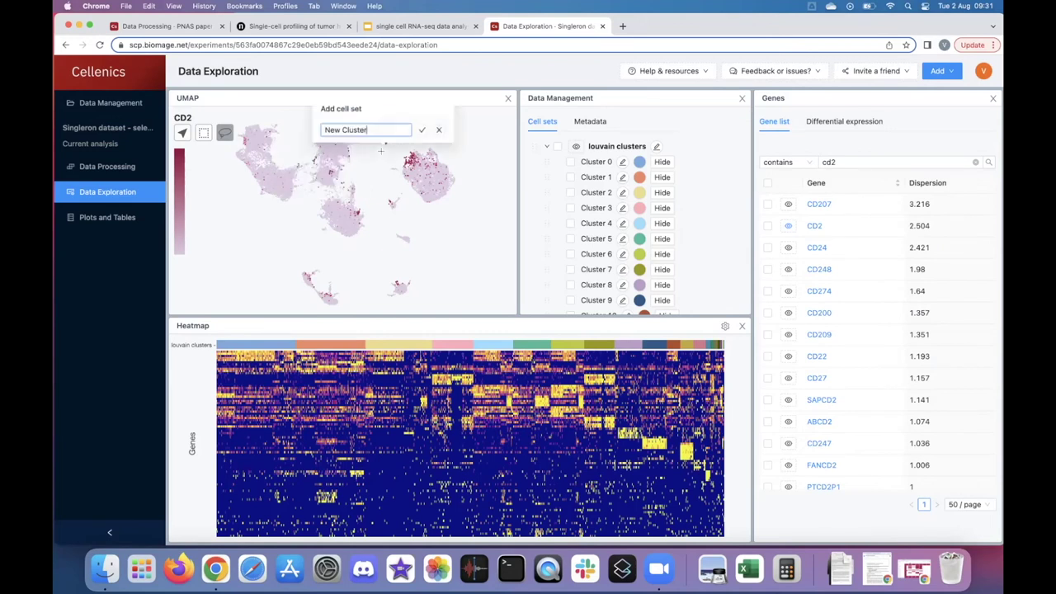
key(shift+Home)
text(T cell)
key(Return)
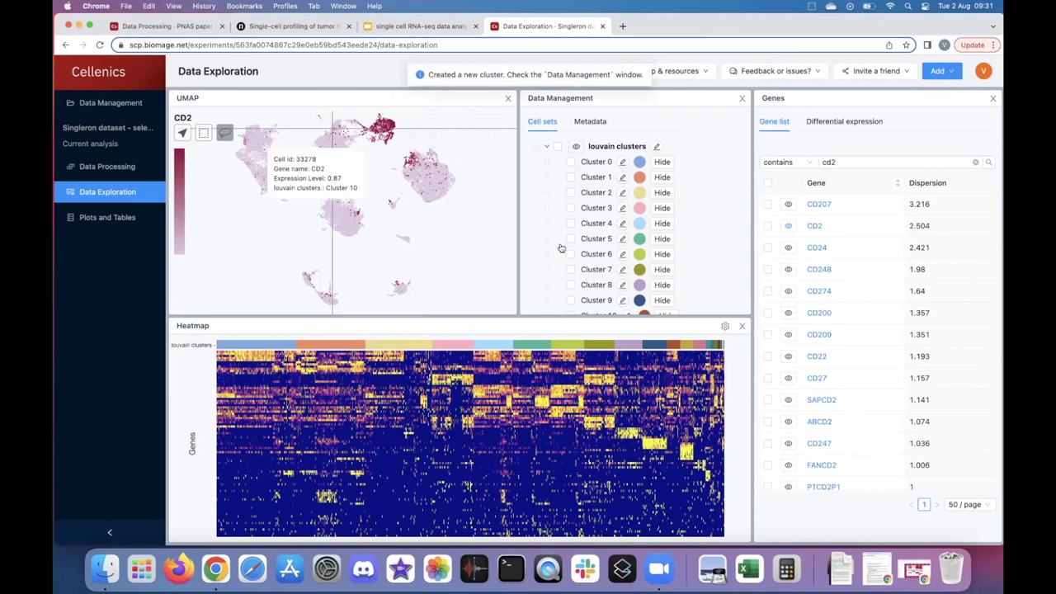
Create a cell set named "non T cells" from the complement of T cells and color the UMAP by custom cell sets.
scroll(561, 247, down, 5)
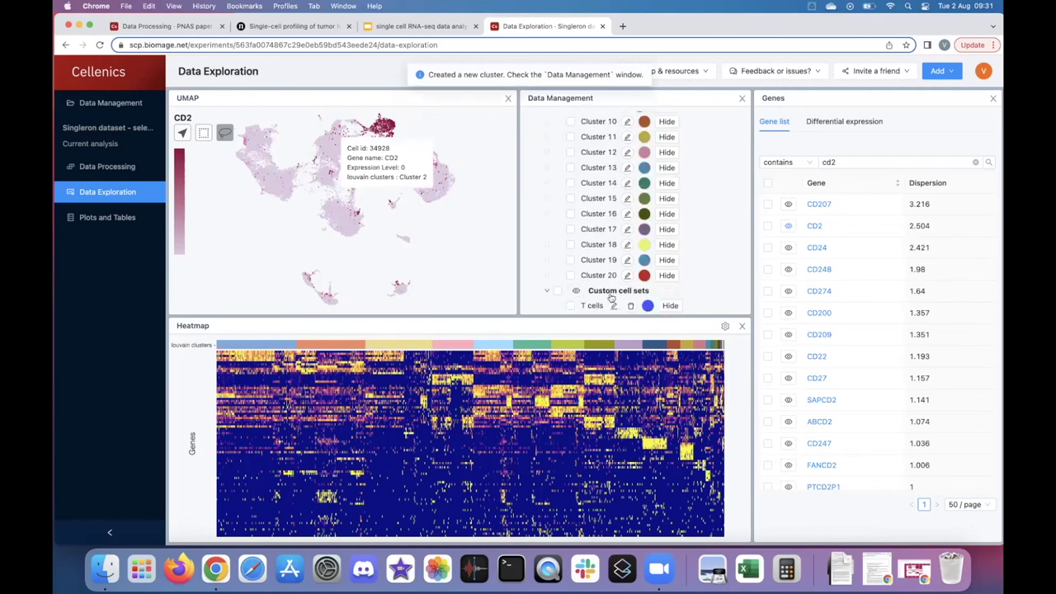
click(570, 305)
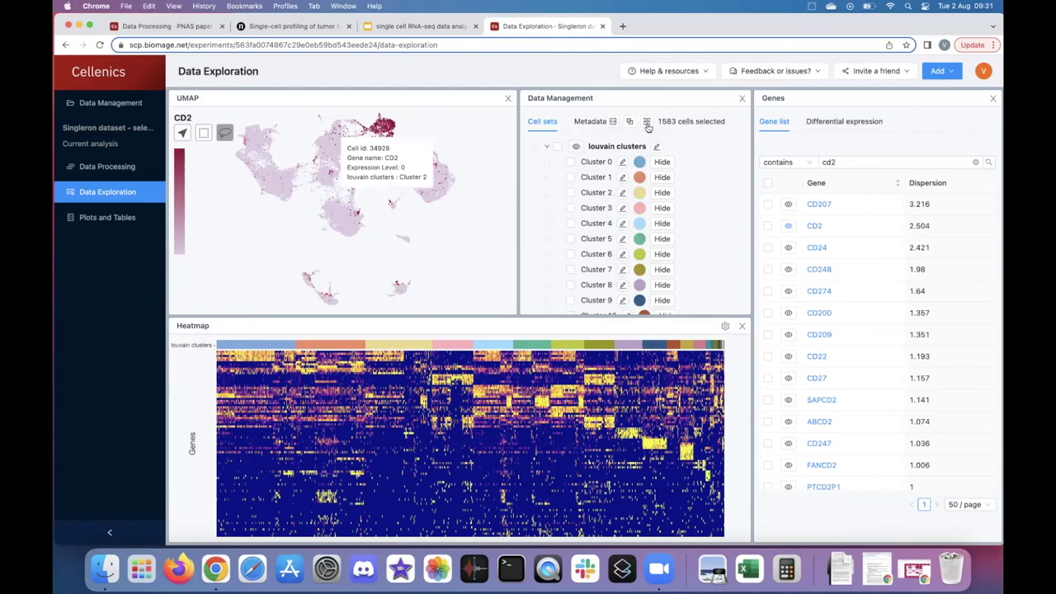
click(647, 121)
drag(575, 95, 509, 93)
text(non)
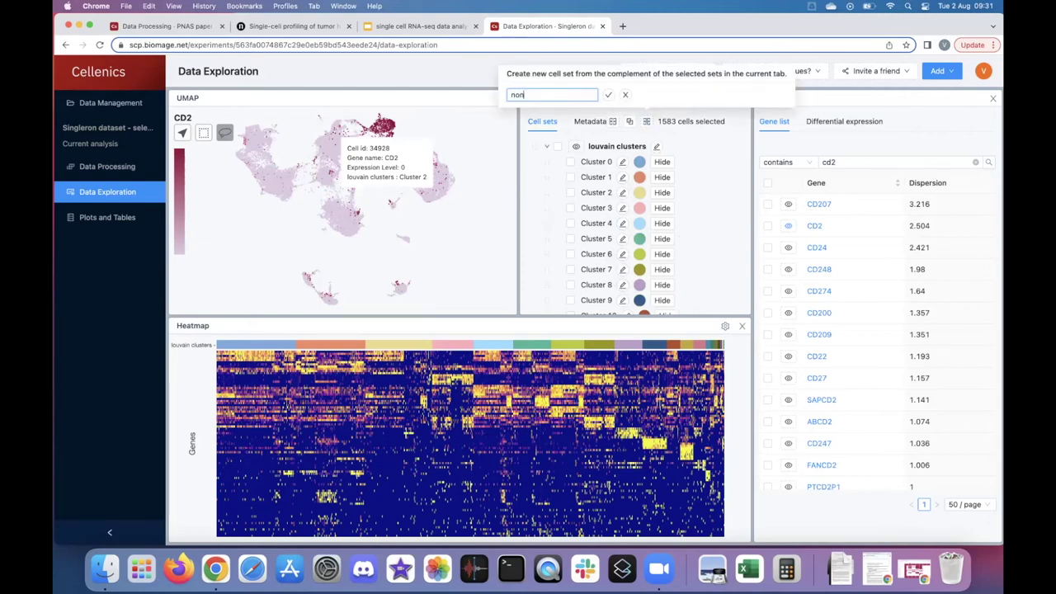
text( T cells)
key(Return)
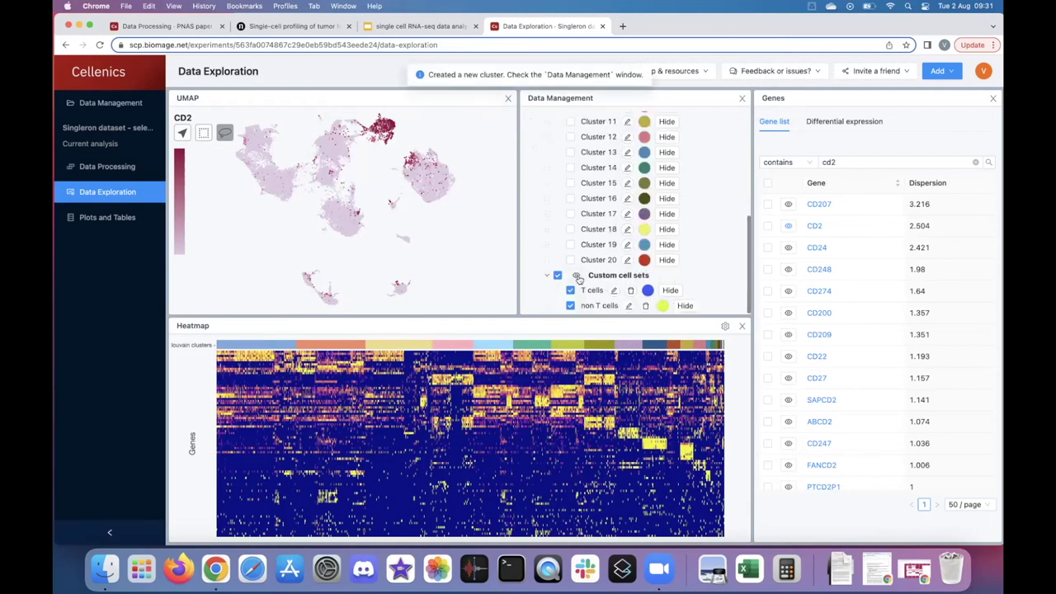
click(577, 276)
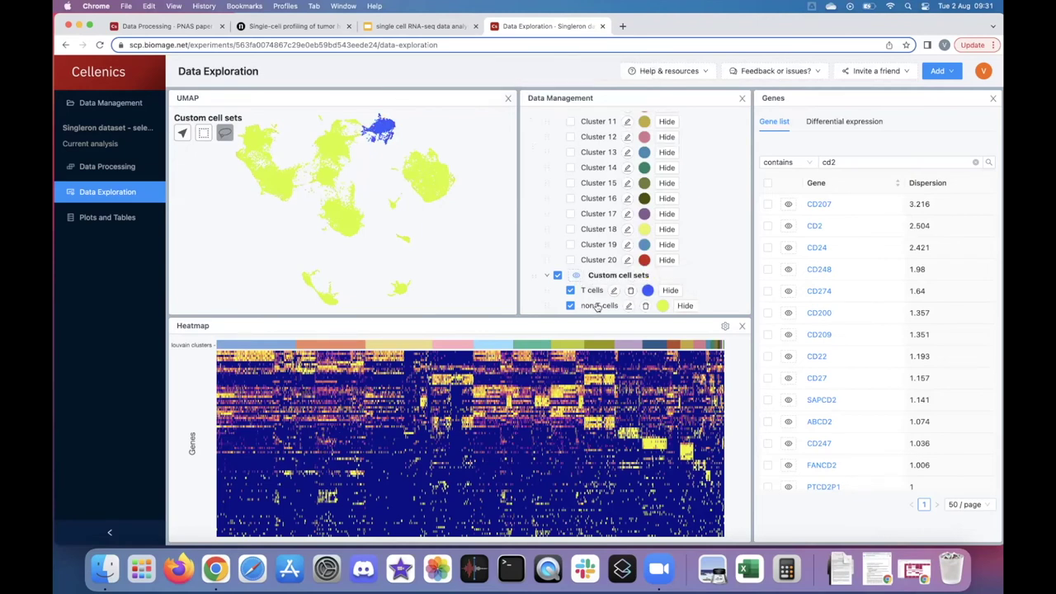
Open the differential expression settings and choose to compare a selected cell set between samples/groups.
click(831, 122)
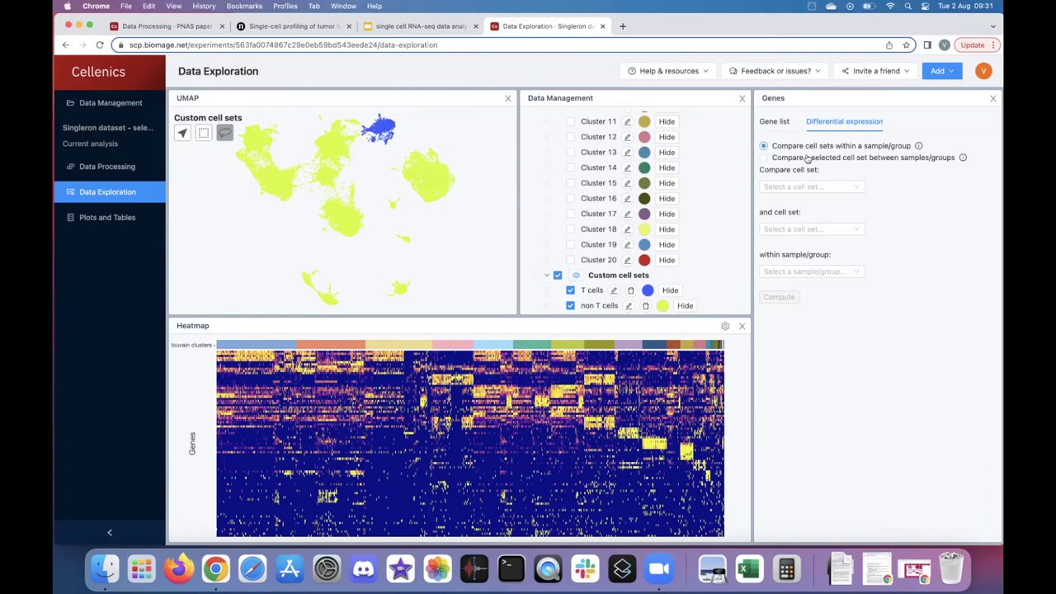
click(764, 157)
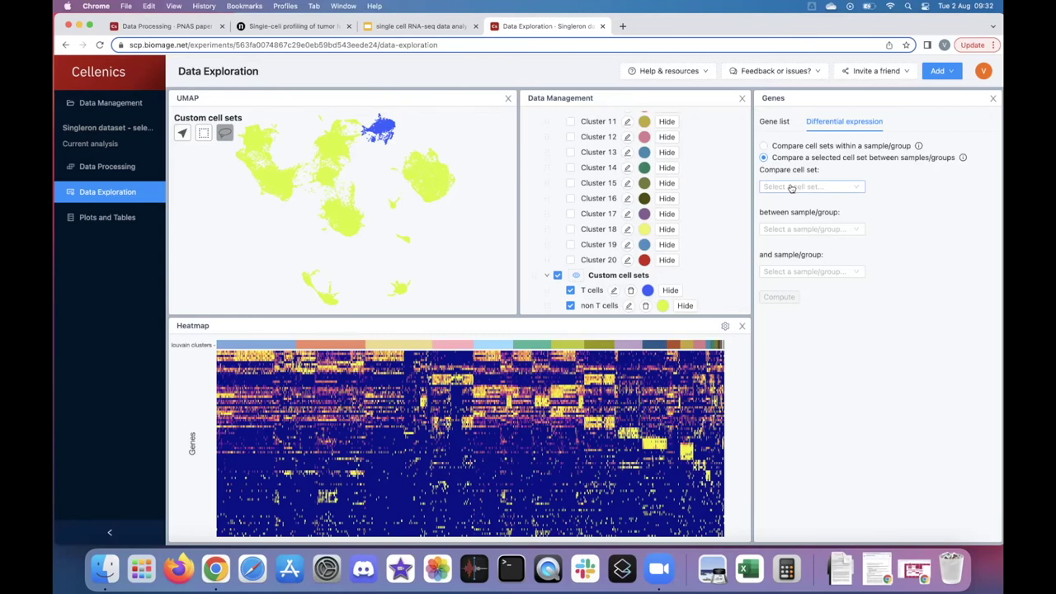
Open the Frequency Plot to view the proportions of custom cell sets in each sample.
click(113, 219)
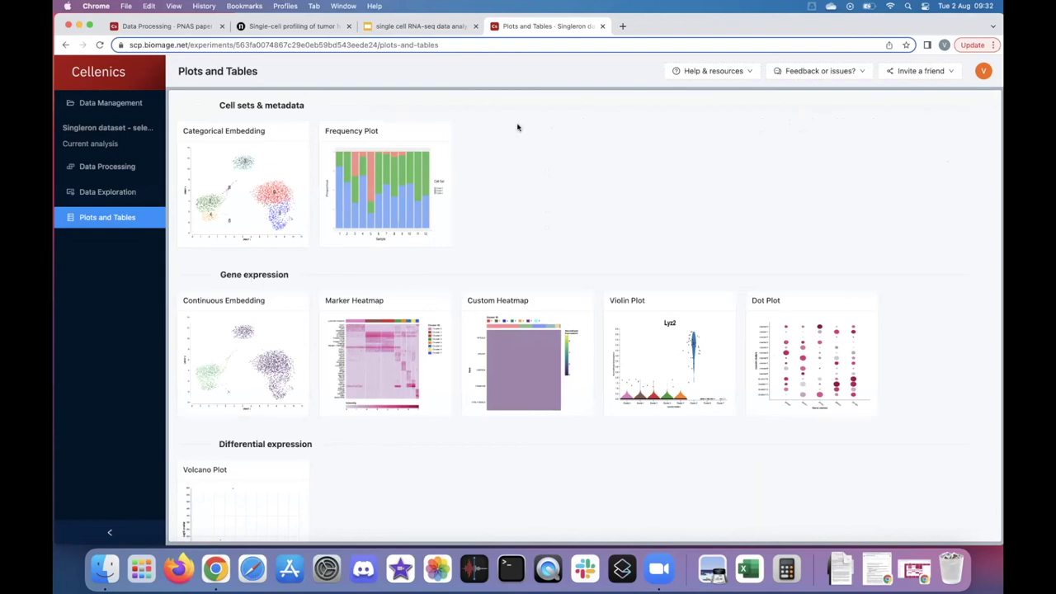
click(414, 173)
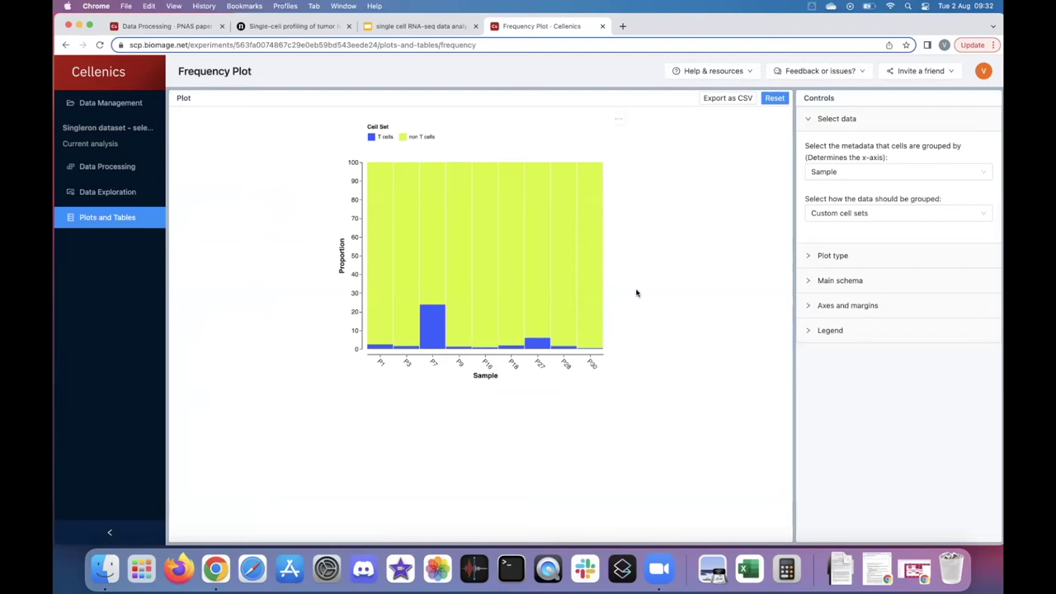
Open the Violin Plot and set its displayed gene to KLRB1.
click(124, 212)
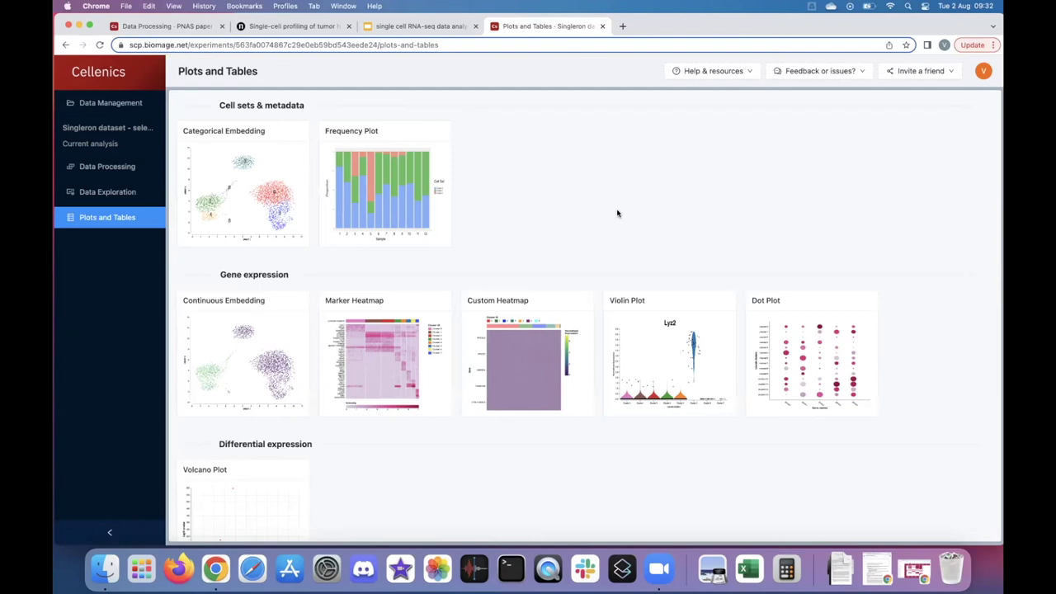
click(636, 366)
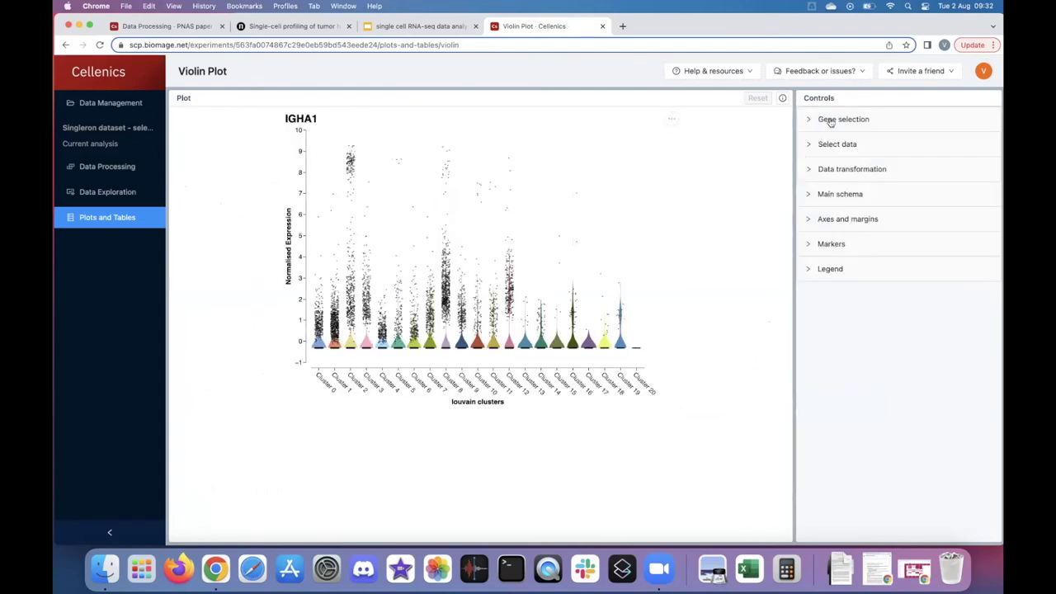
click(829, 121)
drag(848, 152, 802, 153)
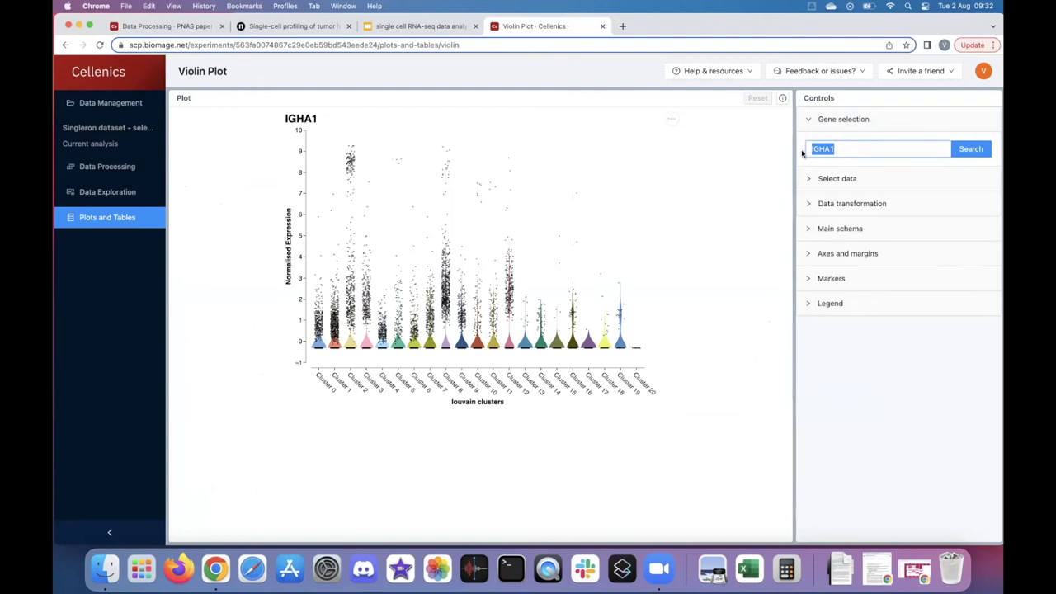
text(KLRB1)
key(Return)
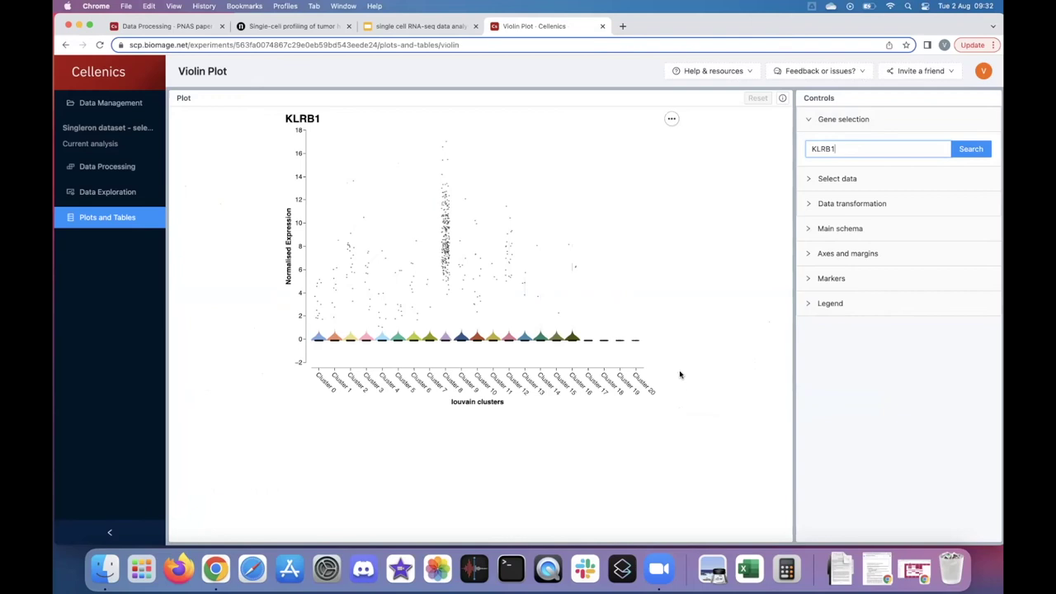
Group the KLRB1 violin plot's x-axis by custom cell sets.
click(838, 180)
click(830, 240)
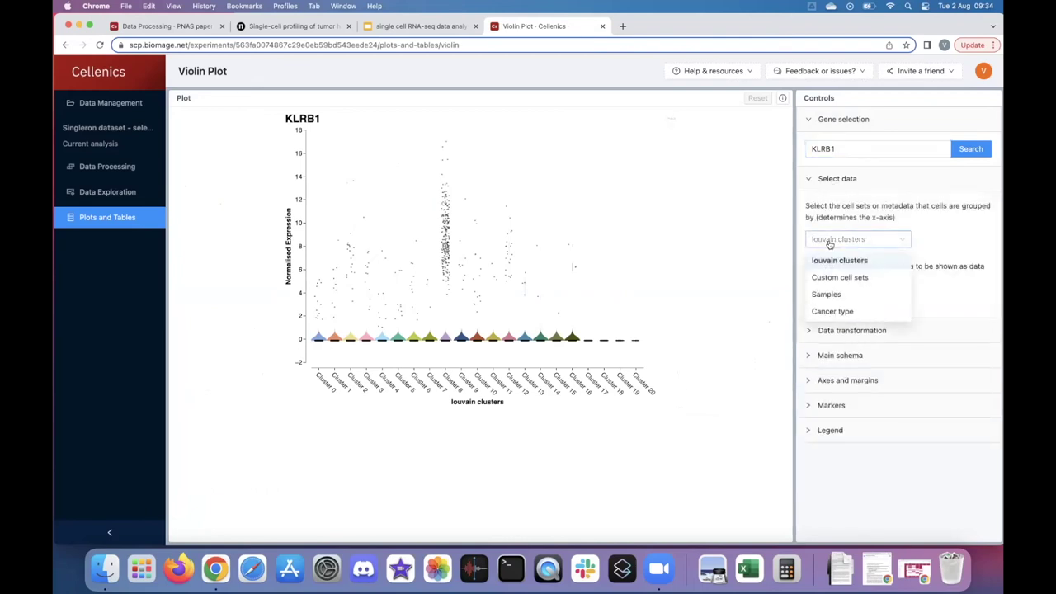
click(821, 279)
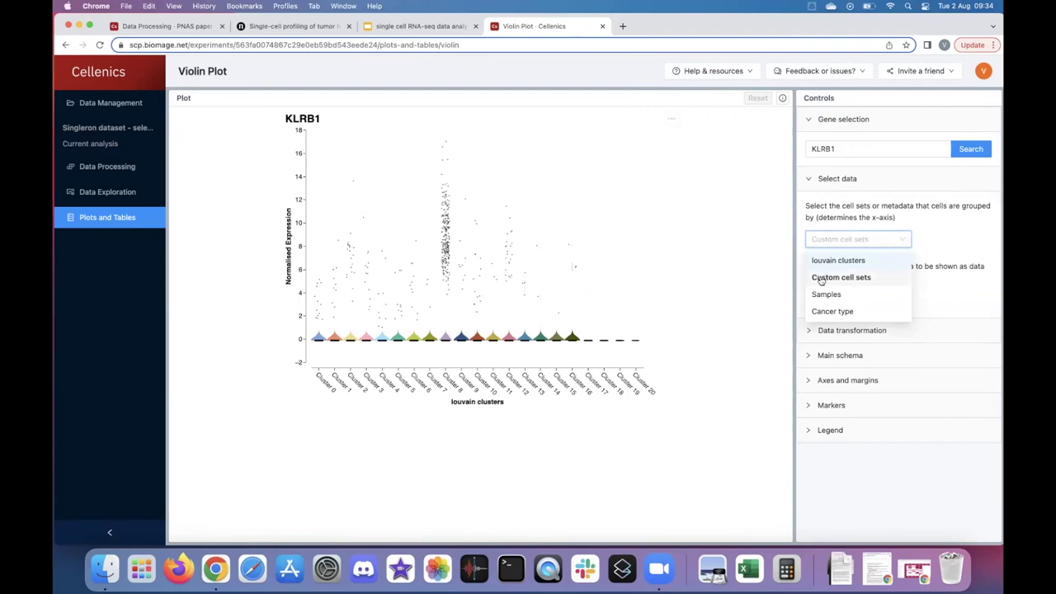
click(821, 281)
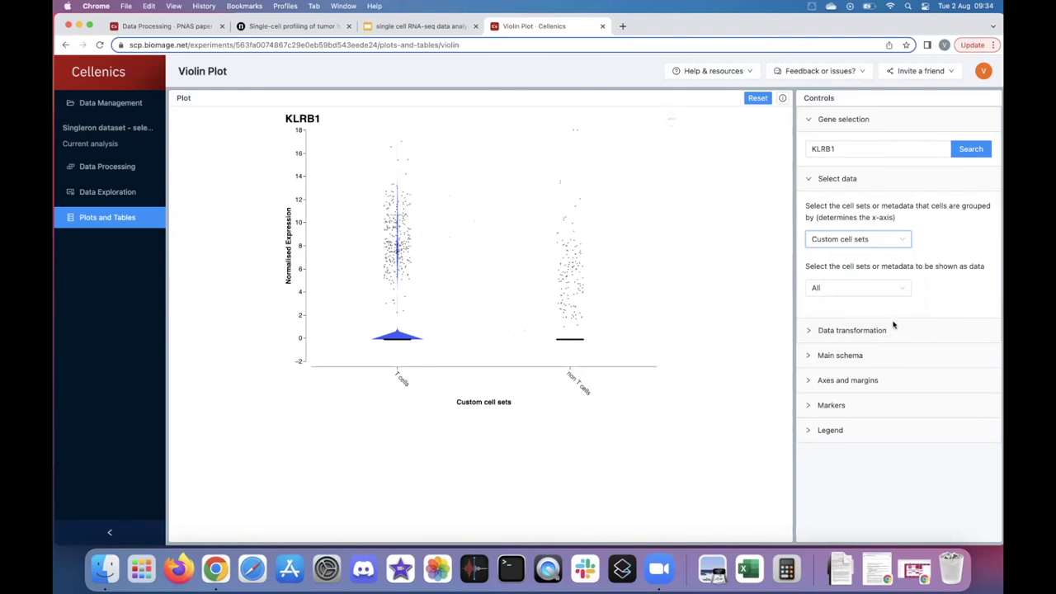
Group the KLRB1 violin plot's x-axis by samples.
click(857, 239)
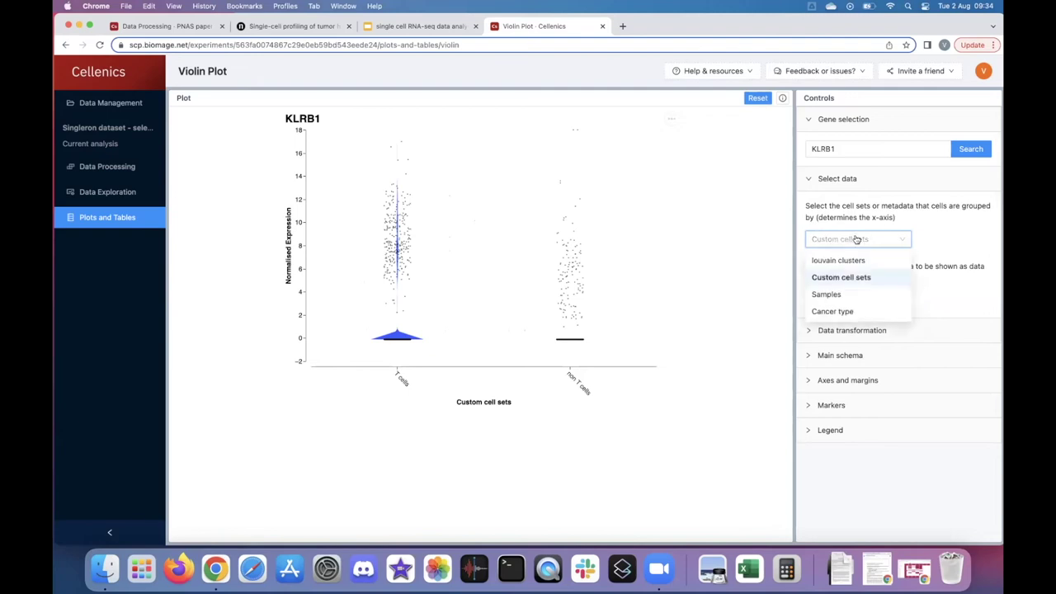
click(828, 296)
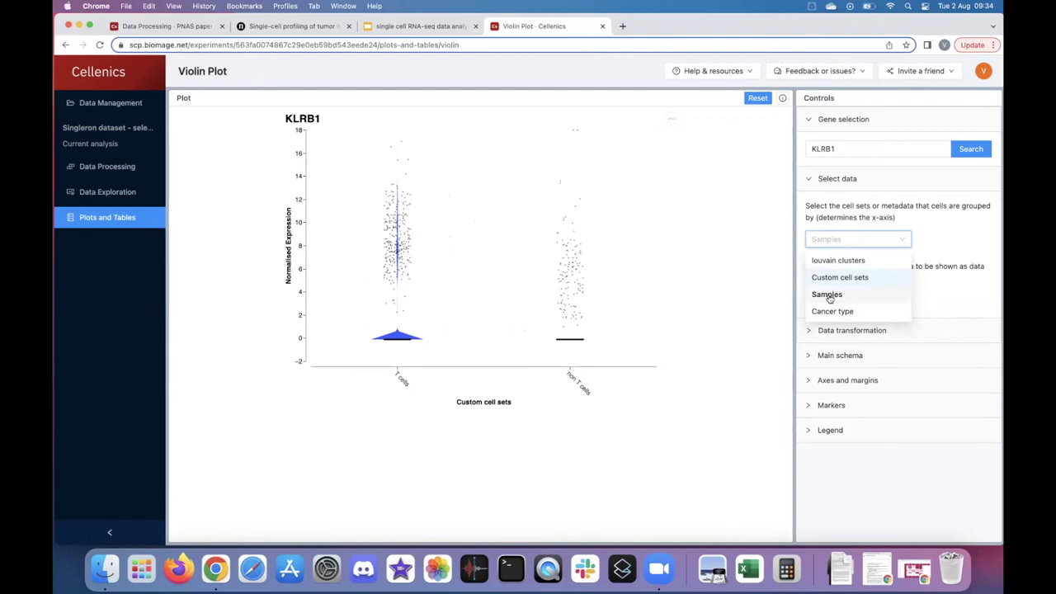
click(828, 297)
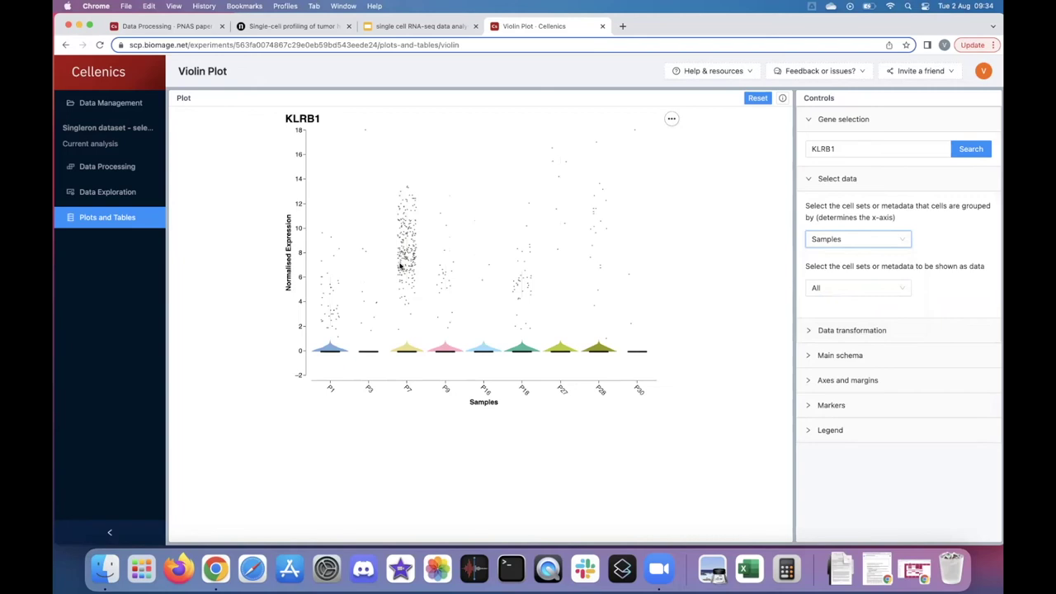
Return to the overview of available plots and tables and look over the plot types.
click(120, 222)
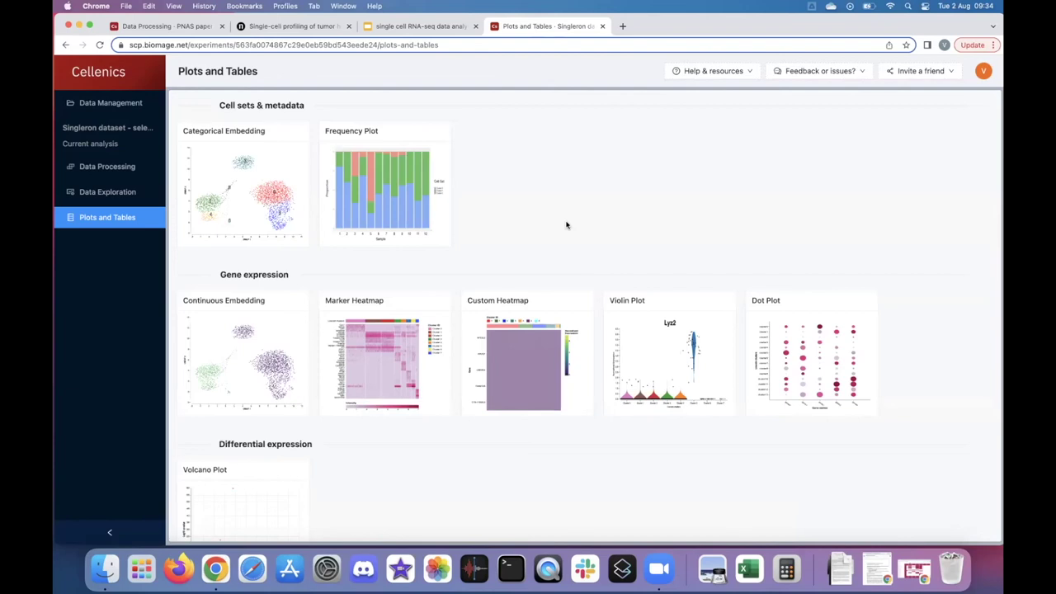
scroll(566, 225, down, 1)
scroll(566, 224, up, 1)
Switch to the Google Slides presentation and start the slideshow from slide 9, "Over 1400 user accounts!".
click(421, 26)
scroll(136, 363, down, 5)
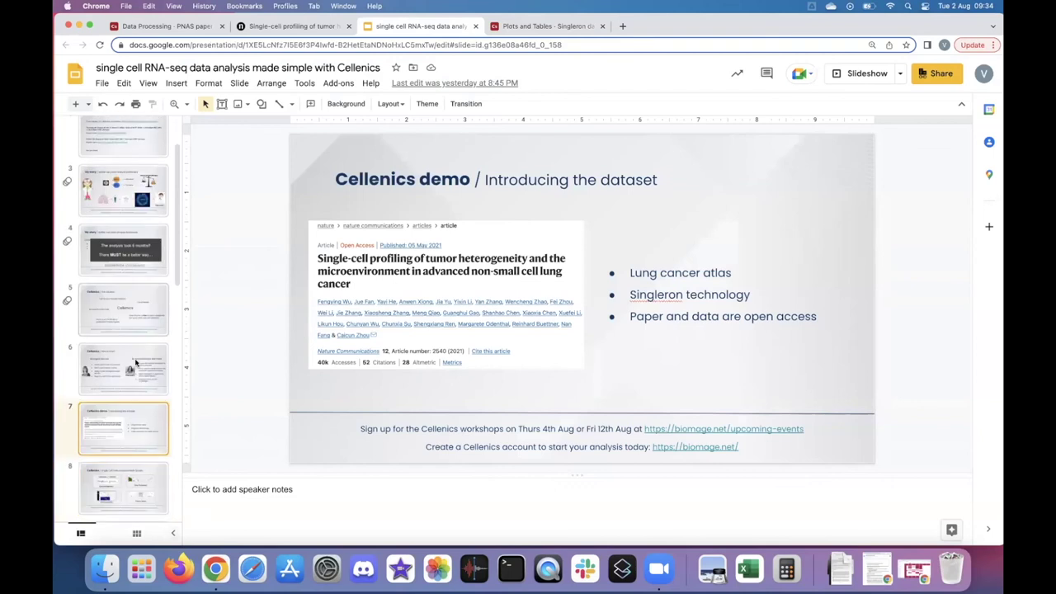
click(136, 363)
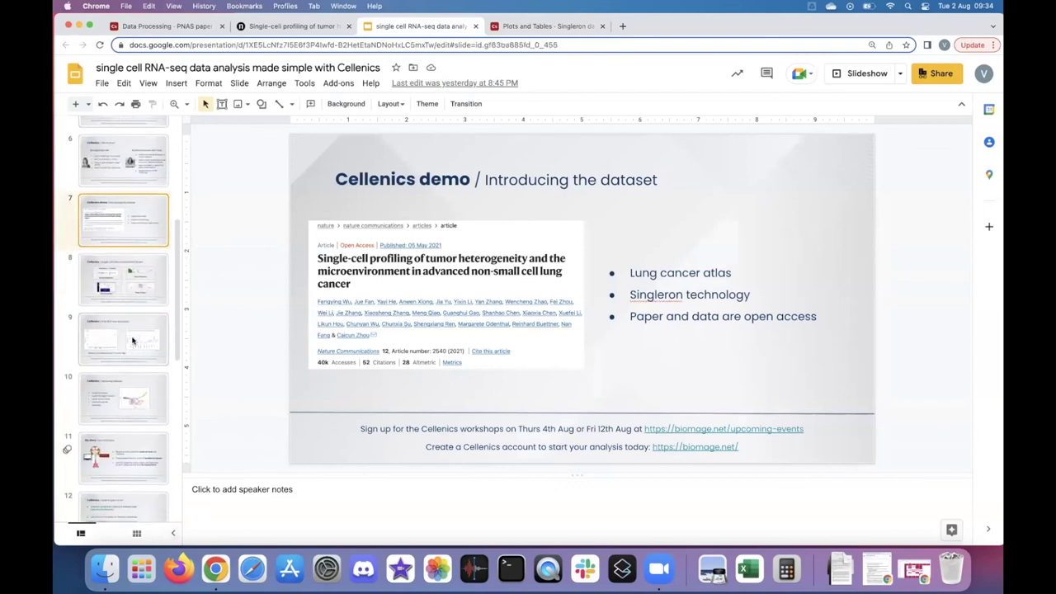
click(855, 73)
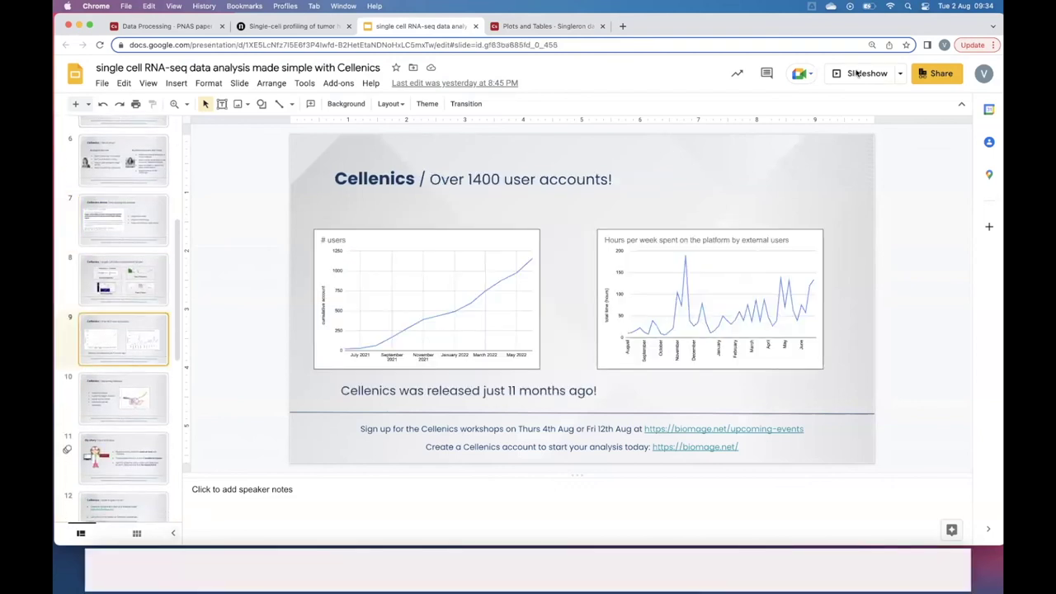